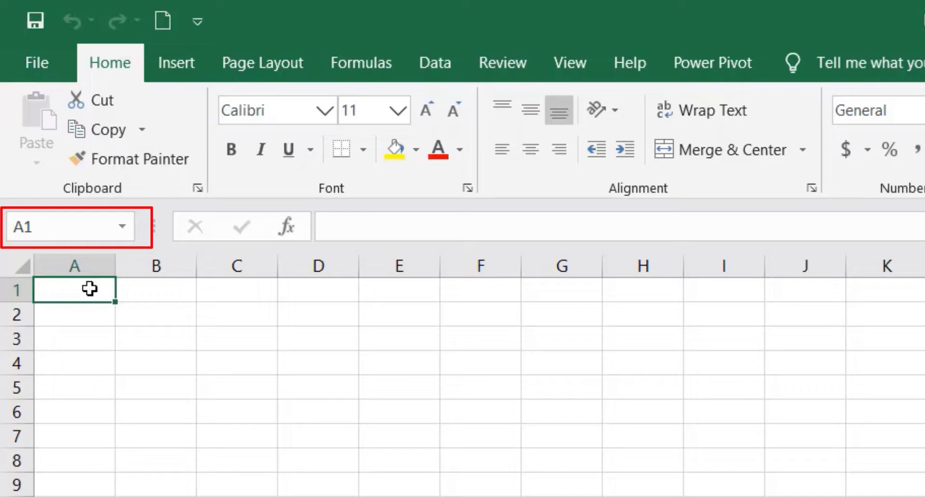
Enter the column headings "Name" in cell A1 and "Full Marks" in cell B1.
{"action": "type", "text": "Name"}
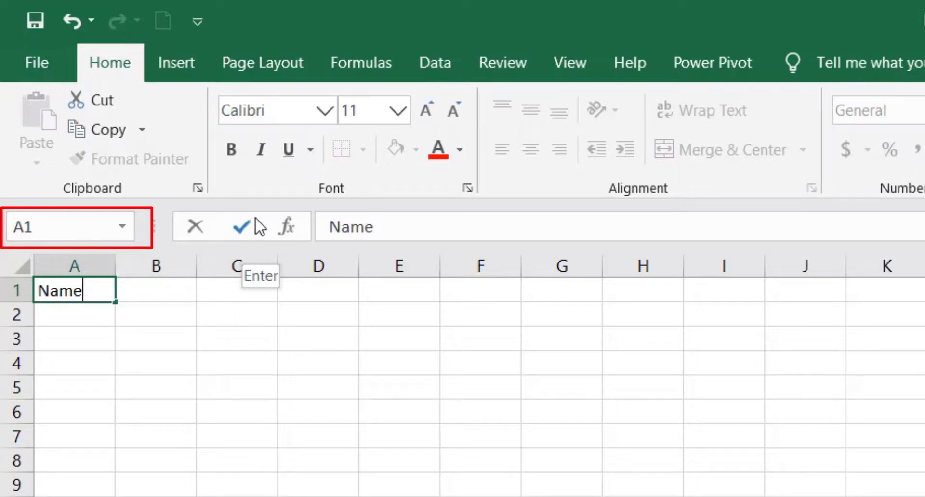
{"action": "left_click", "coordinate": [243, 230]}
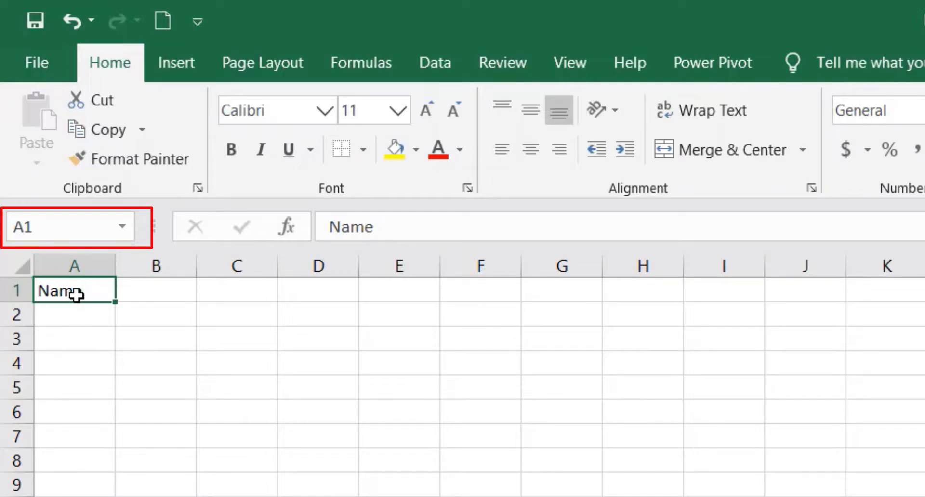
{"action": "key", "text": "Tab"}
{"action": "key", "text": "Tab"}
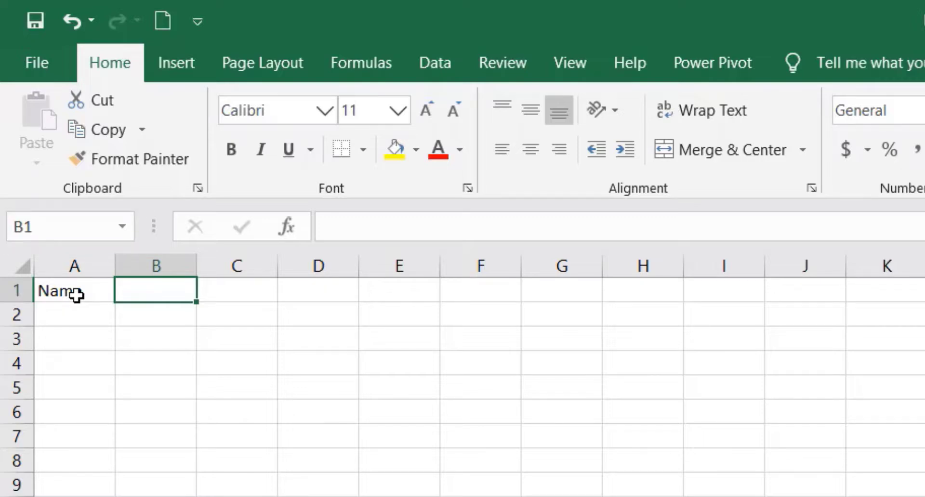
{"action": "type", "text": "Full Mar"}
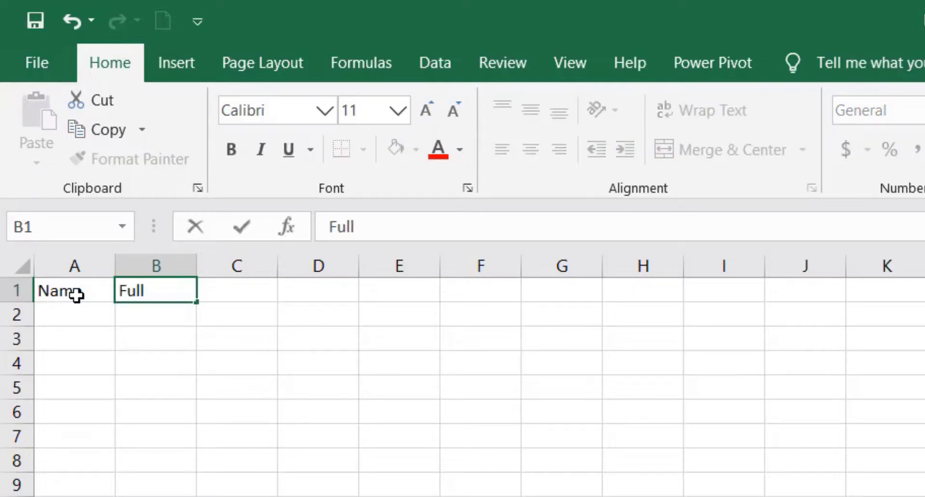
{"action": "type", "text": "ks"}
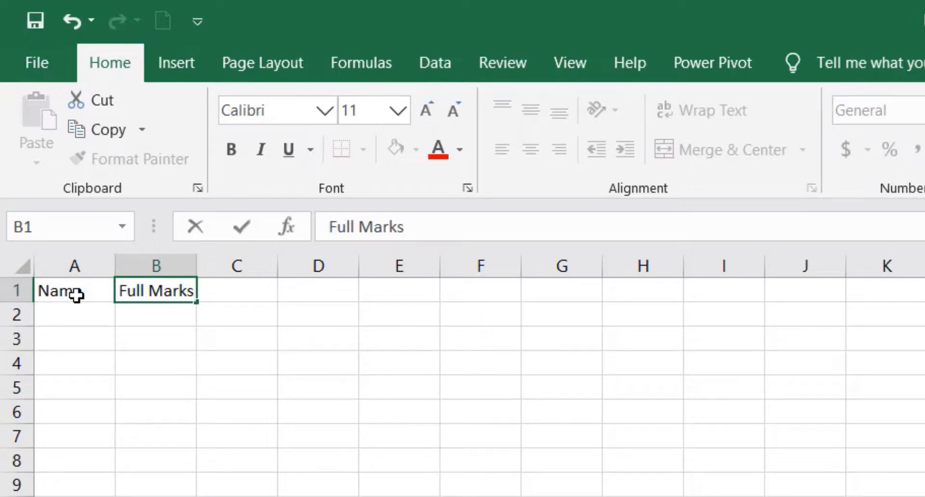
{"action": "key", "text": "Right"}
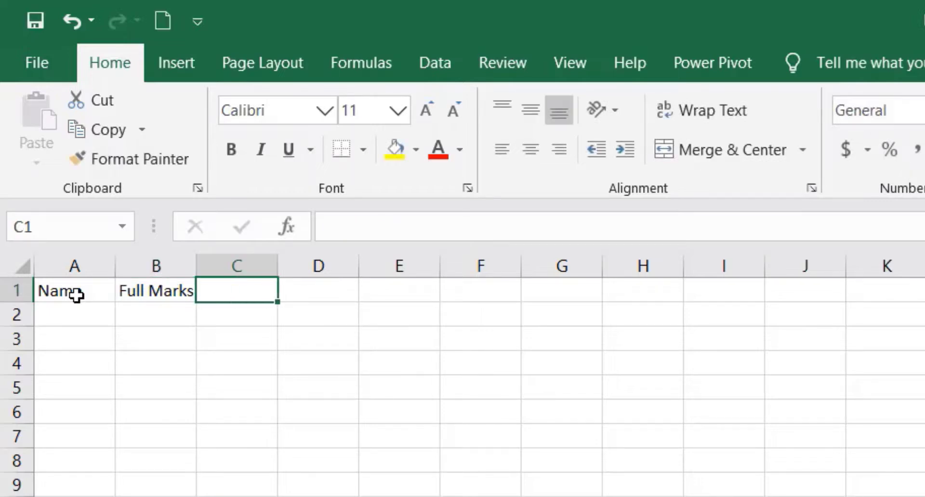
{"action": "key", "text": "Left"}
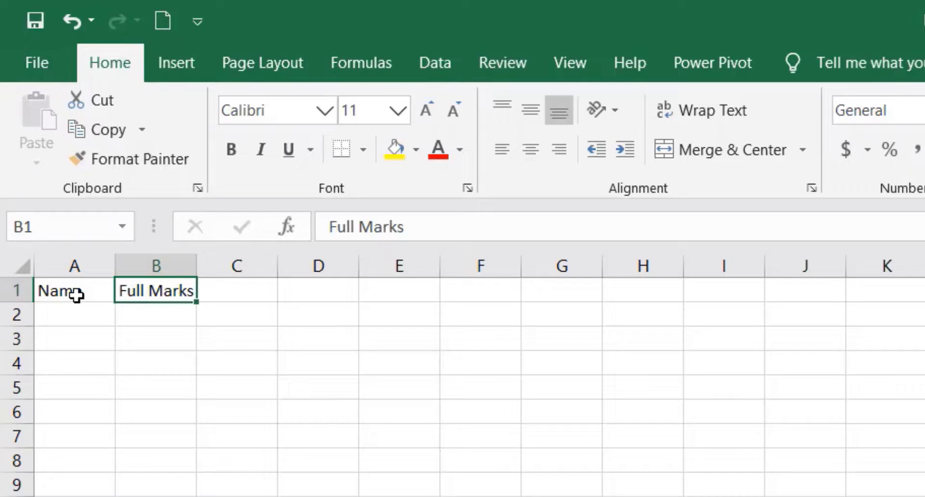
{"action": "key", "text": "Left"}
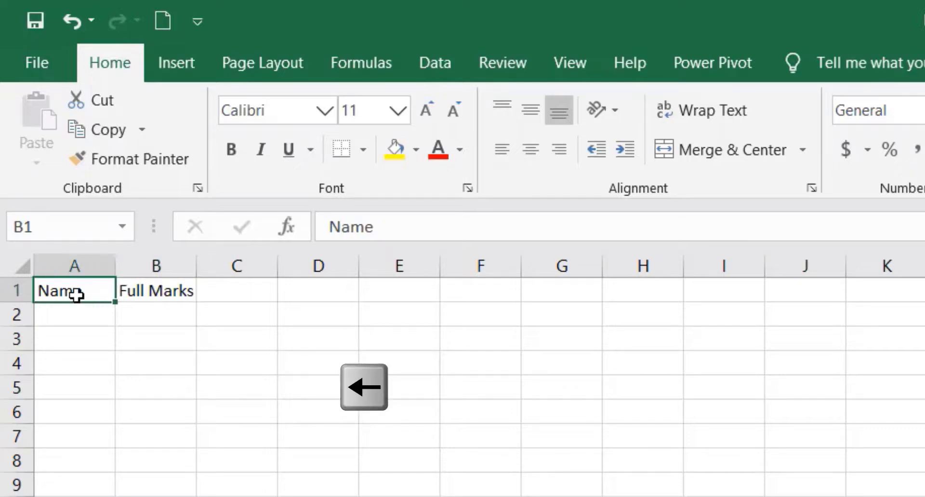
{"action": "key", "text": "shift+Tab"}
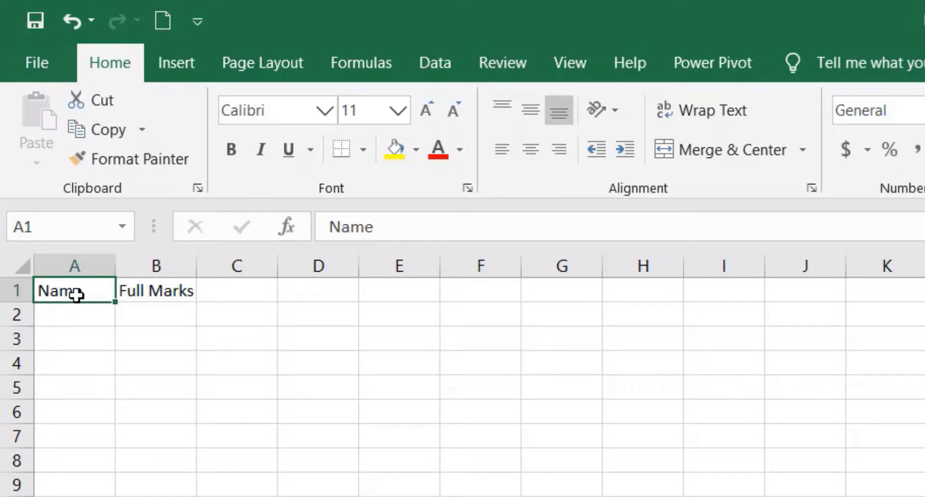
{"action": "key", "text": "Tab"}
{"action": "key", "text": "Tab"}
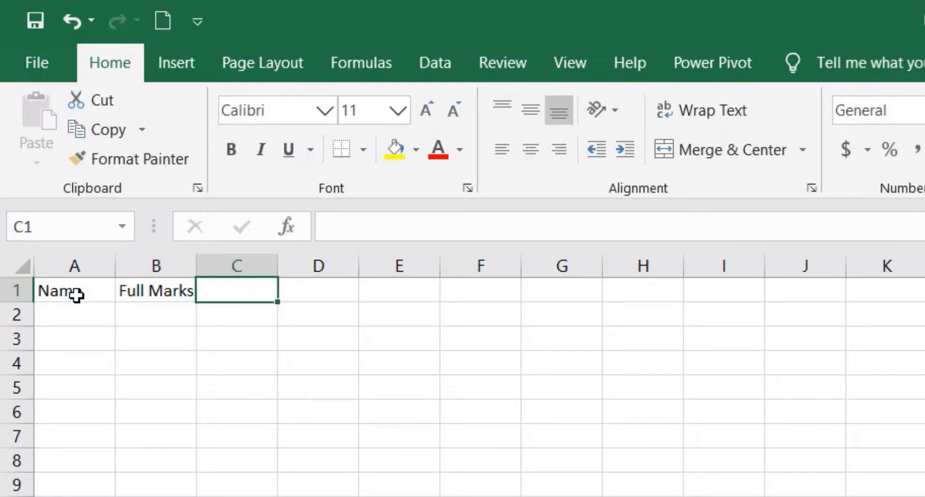
Enter the column heading "Obtained Marks" in cell C1.
{"action": "type", "text": "Ob"}
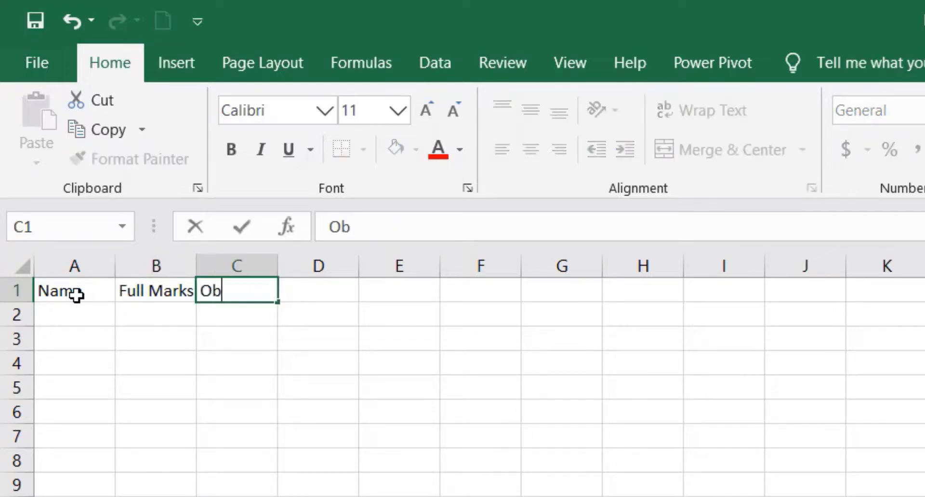
{"action": "type", "text": "tained"}
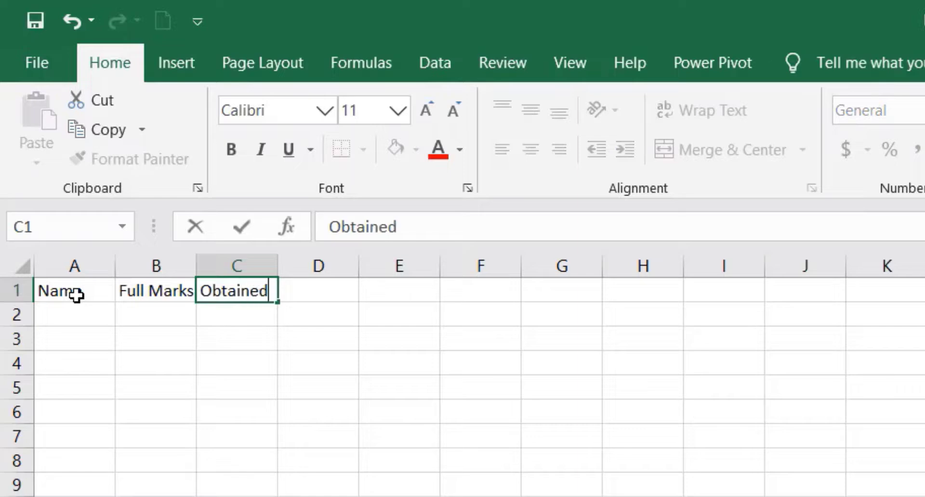
{"action": "type", "text": " Marks"}
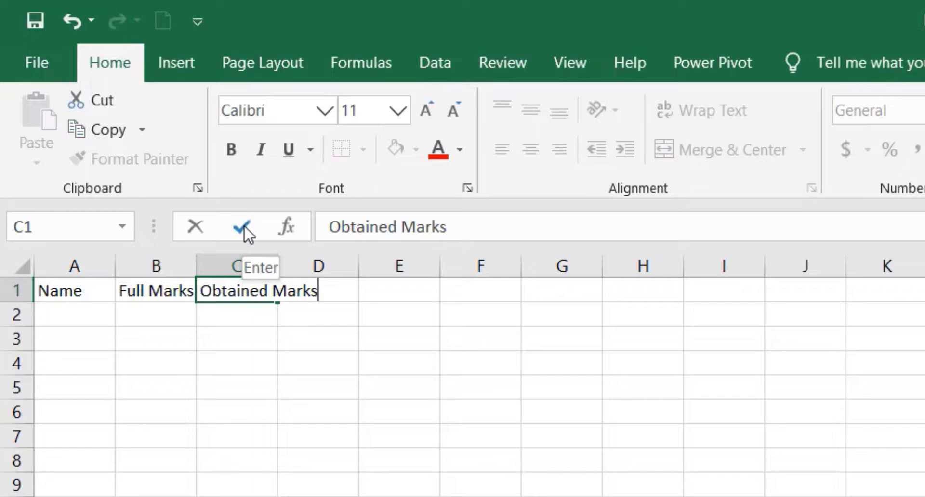
{"action": "key", "text": "Return"}
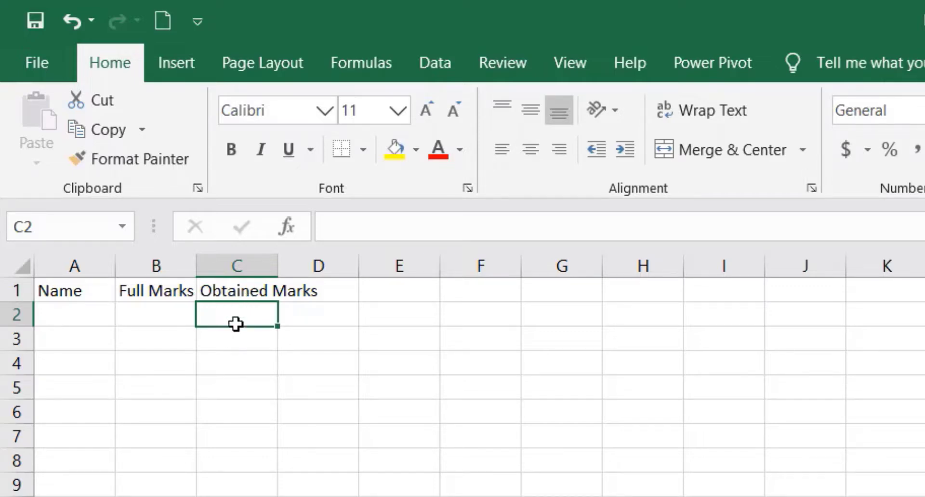
Enter 98 in cell C2 under the Obtained Marks heading.
{"action": "double_click", "coordinate": [258, 316]}
{"action": "type", "text": "9"}
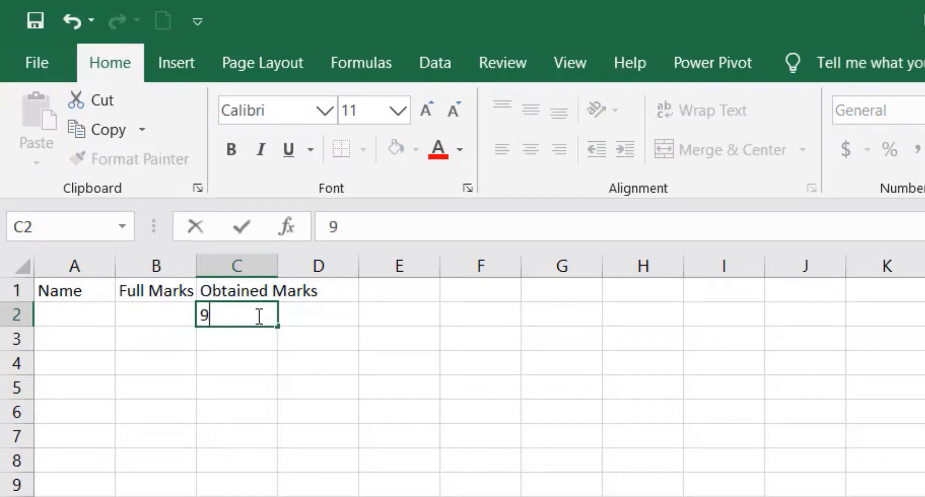
{"action": "type", "text": "8"}
{"action": "left_click", "coordinate": [260, 341]}
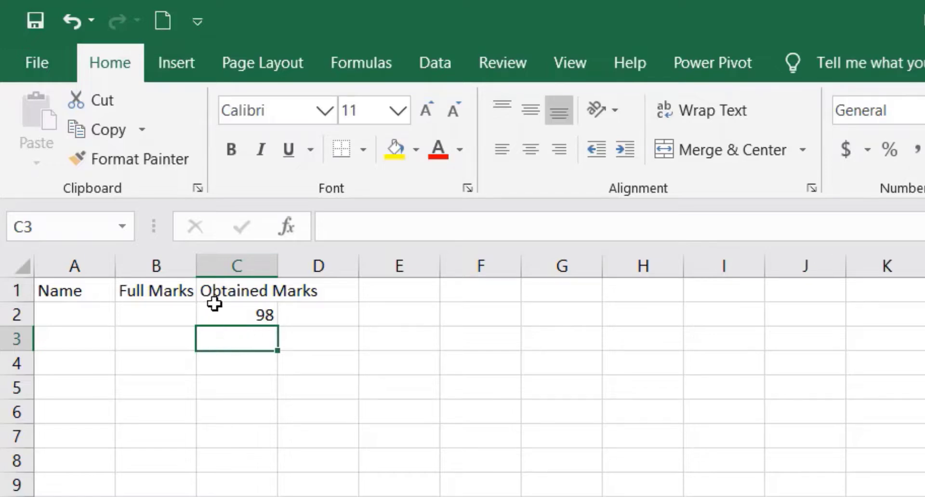
Fill the value of cell C2 down through C13 and undo the fill.
{"action": "left_click", "coordinate": [239, 315]}
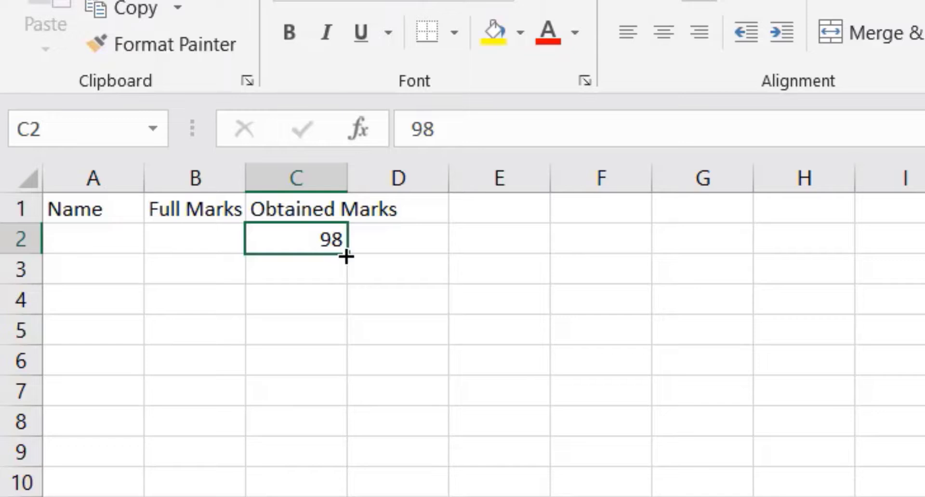
{"action": "left_click_drag", "start_coordinate": [346, 256], "coordinate": [337, 496]}
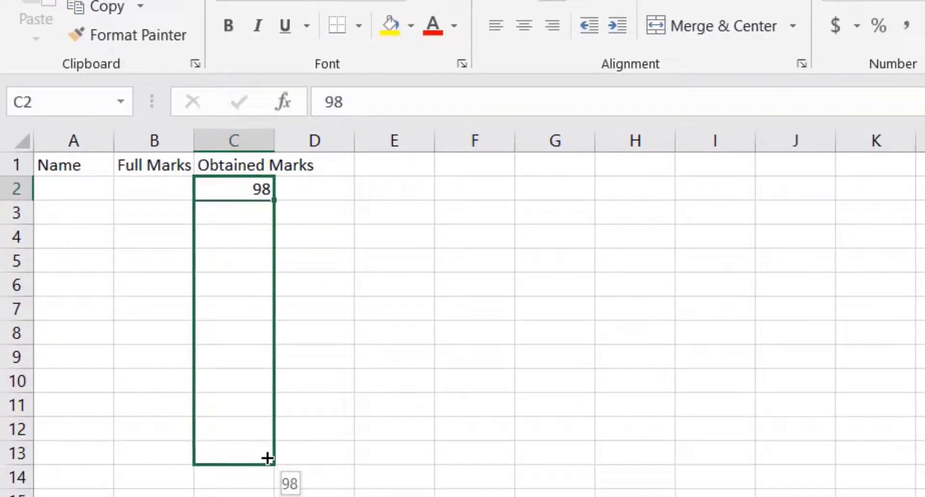
{"action": "left_click_drag", "start_coordinate": [267, 458], "coordinate": [268, 458]}
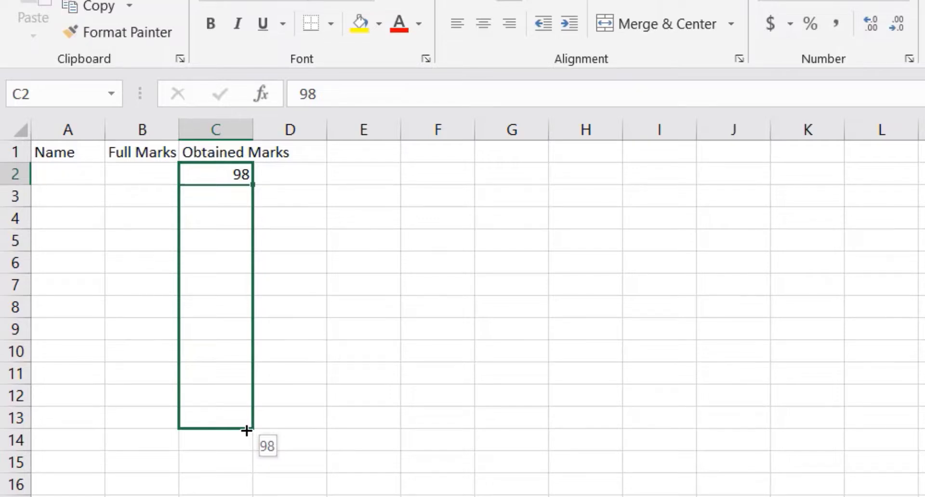
{"action": "left_click_drag", "start_coordinate": [246, 431], "coordinate": [246, 430]}
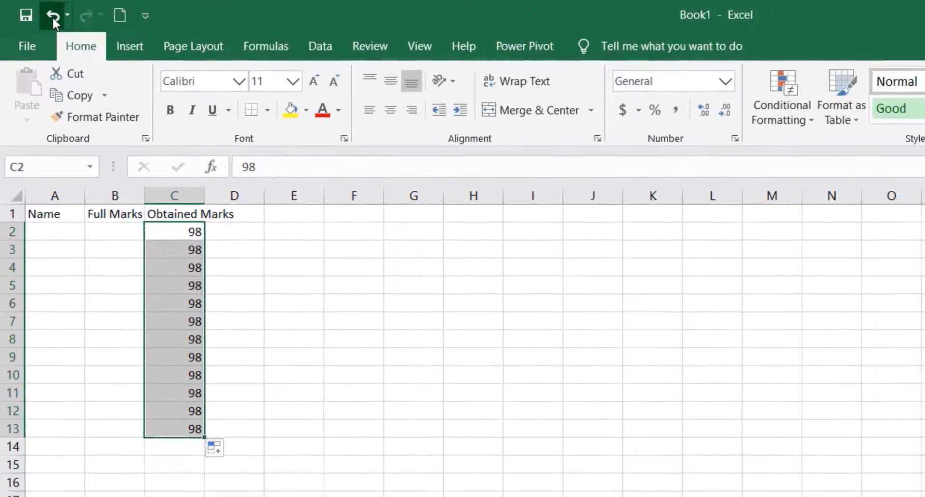
{"action": "left_click", "coordinate": [64, 20]}
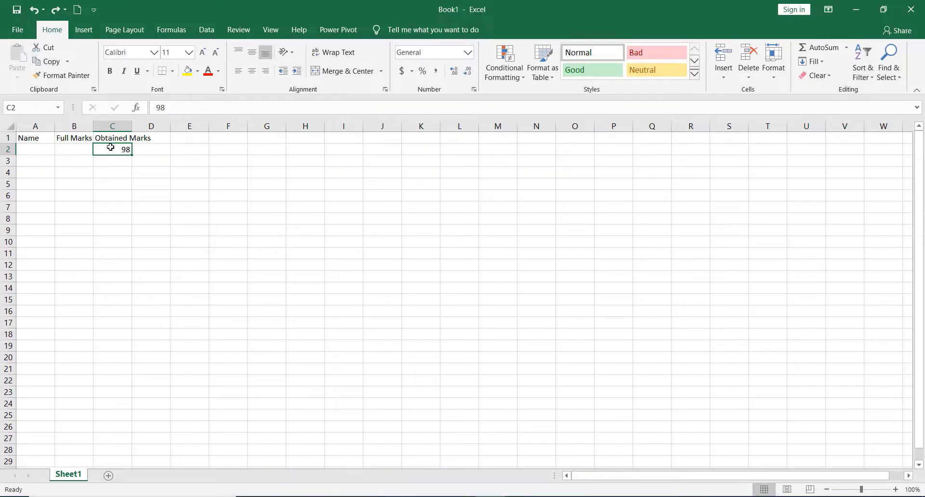
Copy cell C2 and paste it into cell C7 with the standard paste option.
{"action": "right_click", "coordinate": [111, 150]}
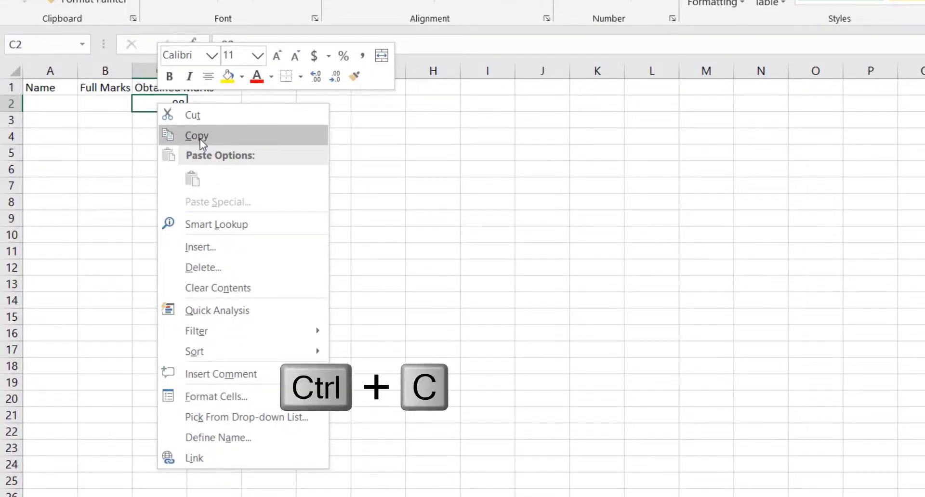
{"action": "left_click", "coordinate": [200, 139]}
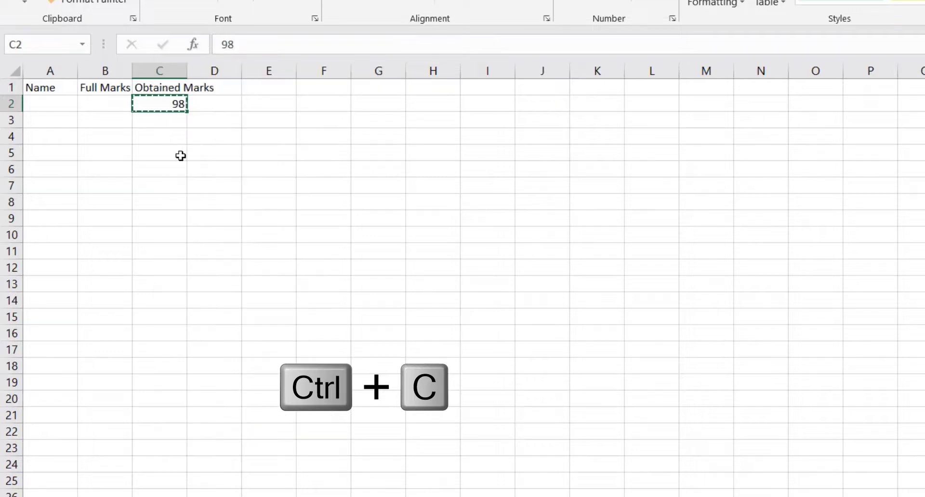
{"action": "left_click", "coordinate": [159, 184]}
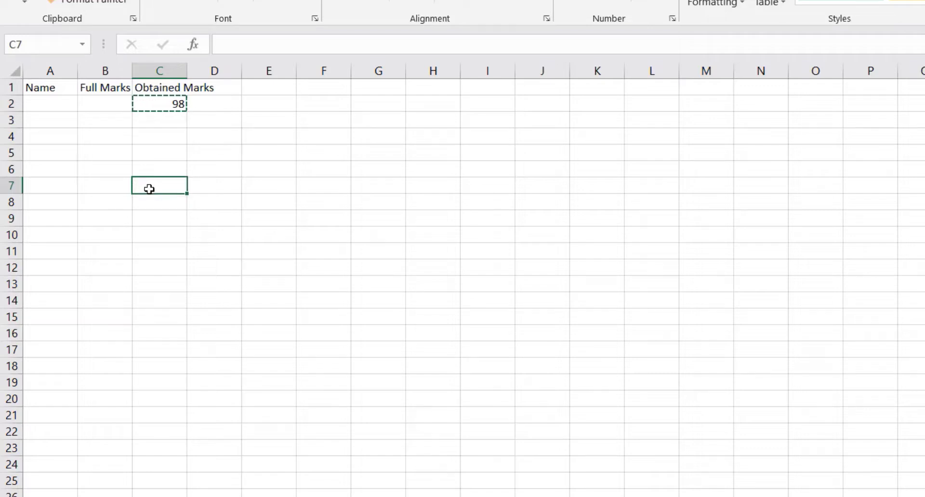
{"action": "right_click", "coordinate": [150, 190]}
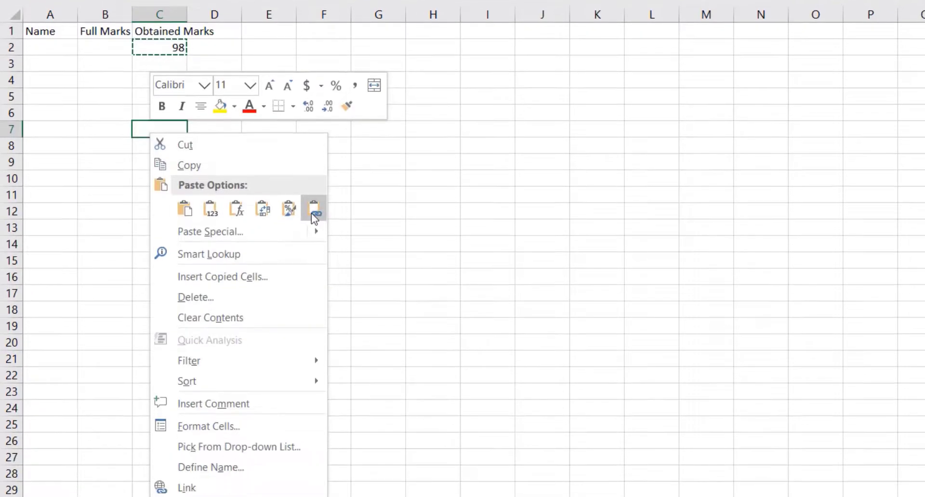
{"action": "left_click", "coordinate": [184, 210]}
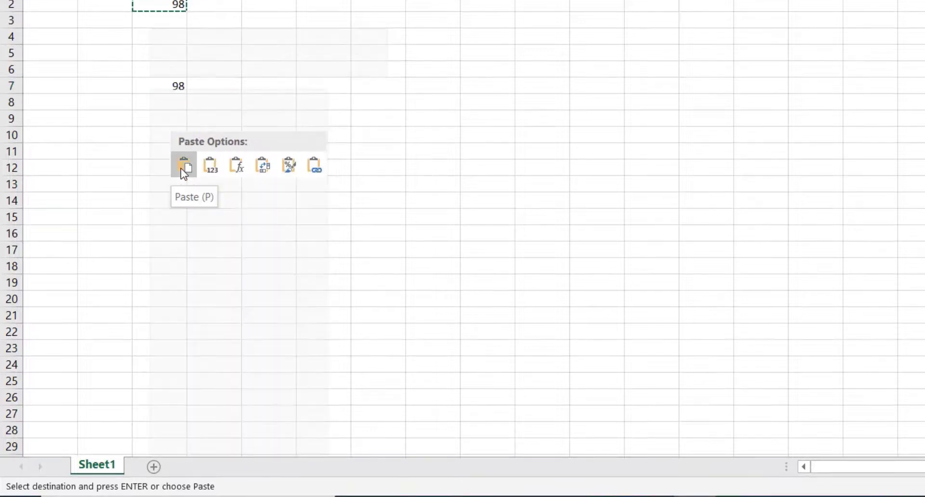
{"action": "key", "text": "ctrl+v"}
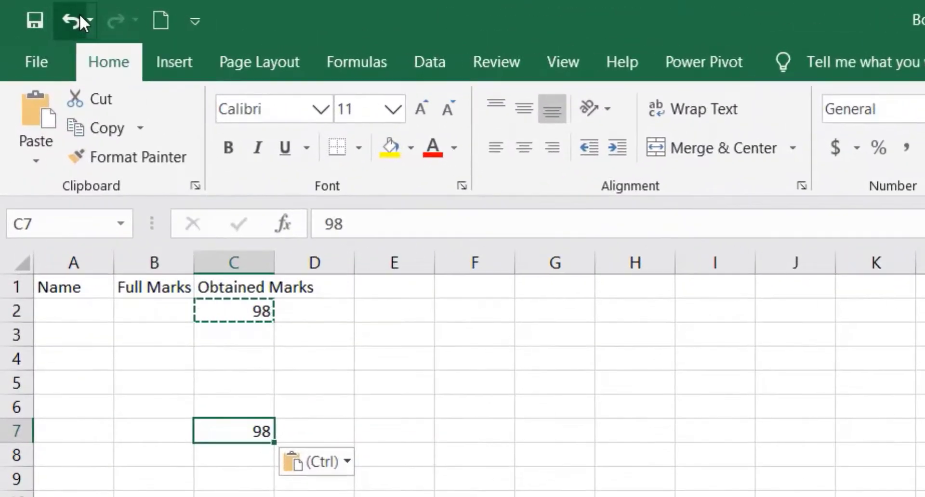
Undo the paste in C7, redo it, and undo it once more.
{"action": "key", "text": "ctrl+z"}
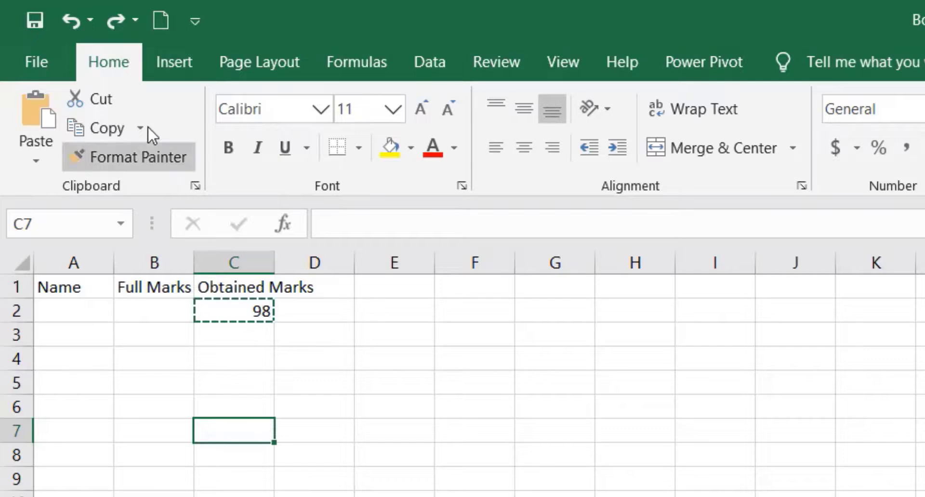
{"action": "left_click", "coordinate": [117, 23]}
{"action": "key", "text": "ctrl+y"}
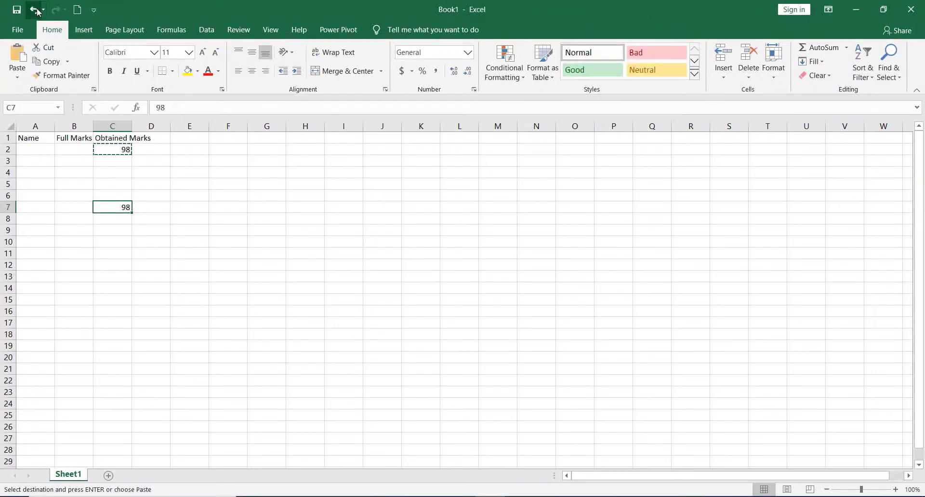
{"action": "left_click", "coordinate": [34, 9]}
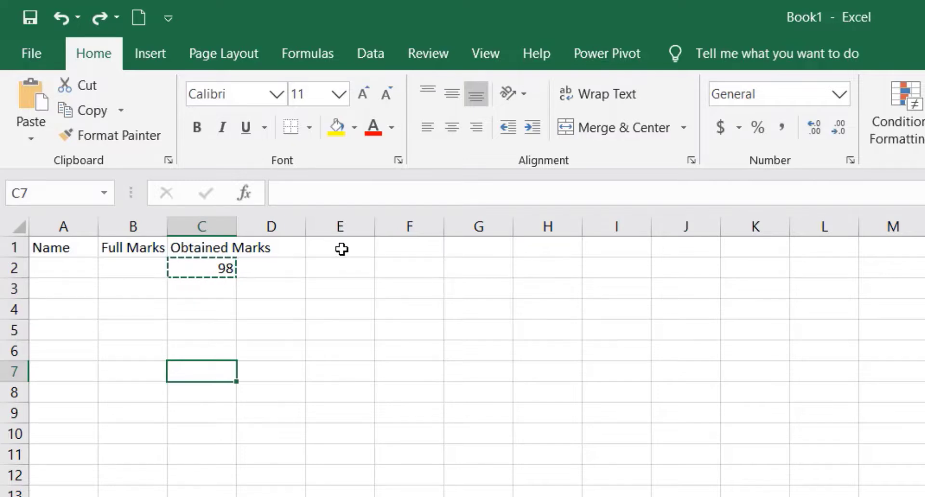
Enter 100 as text in cell B2 under Full Marks by prefixing it with an apostrophe.
{"action": "left_click", "coordinate": [122, 265]}
{"action": "type", "text": "'"}
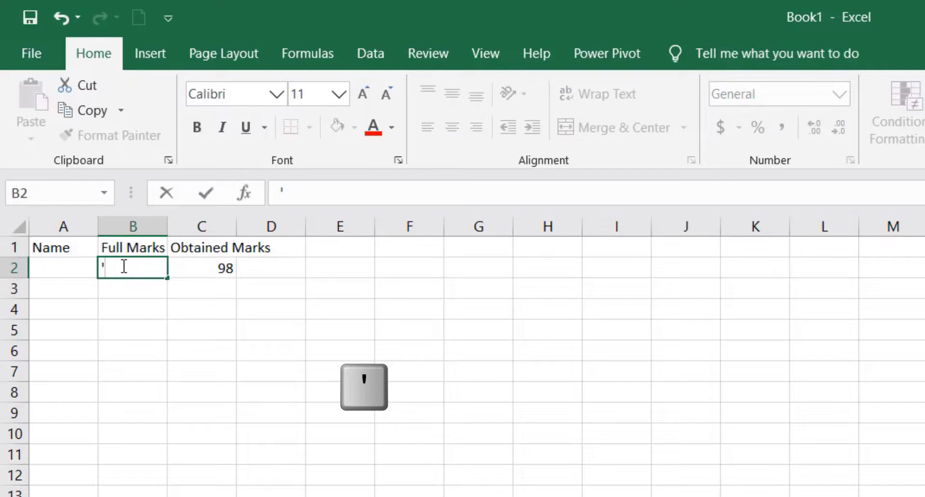
{"action": "type", "text": "100"}
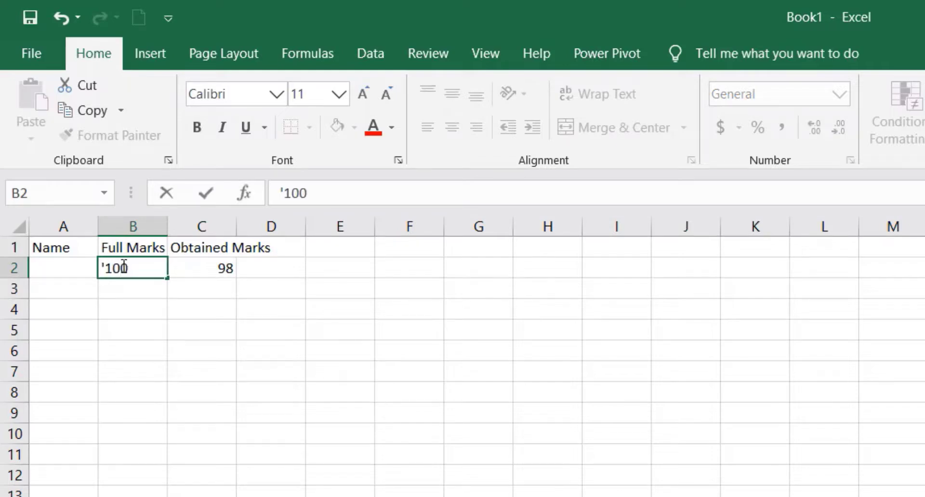
{"action": "key", "text": "Return"}
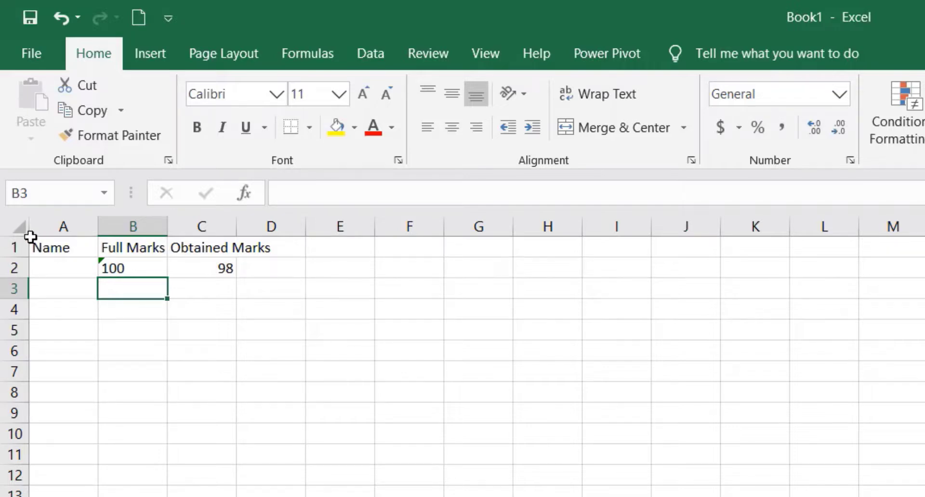
{"action": "left_click_drag", "start_coordinate": [31, 237], "coordinate": [262, 254]}
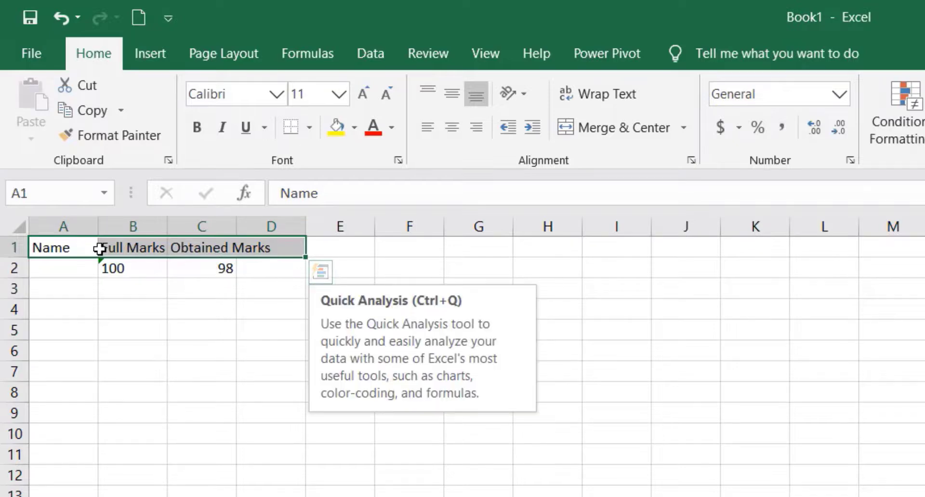
{"action": "left_click", "coordinate": [118, 271]}
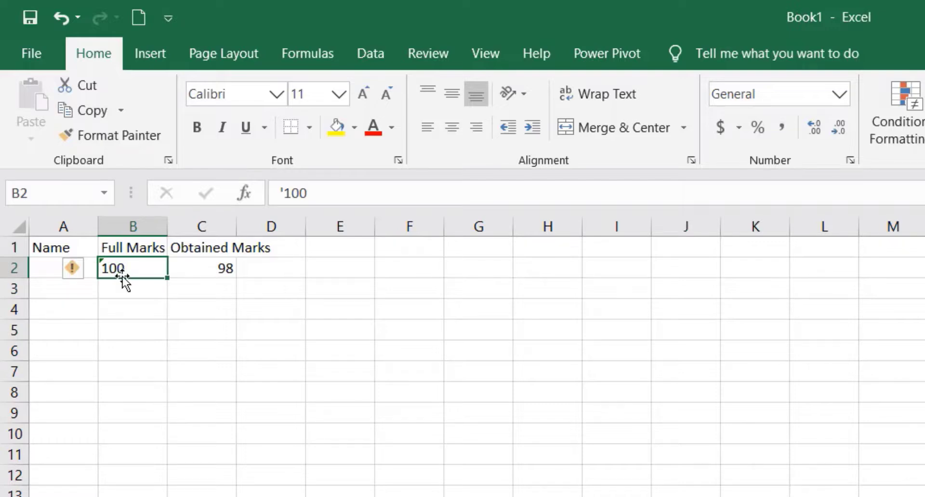
Select the single cells D7, C3, A1, B1 and B2 one after another.
{"action": "left_click", "coordinate": [220, 291]}
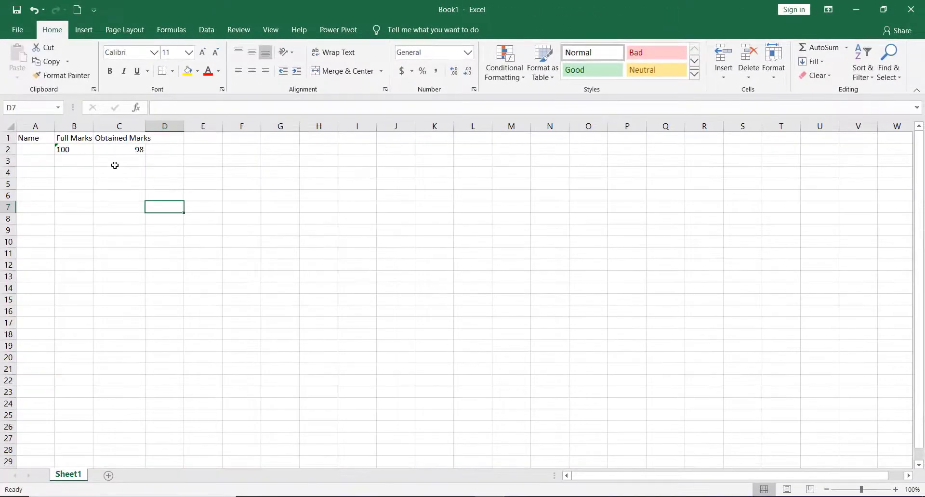
{"action": "left_click", "coordinate": [114, 165]}
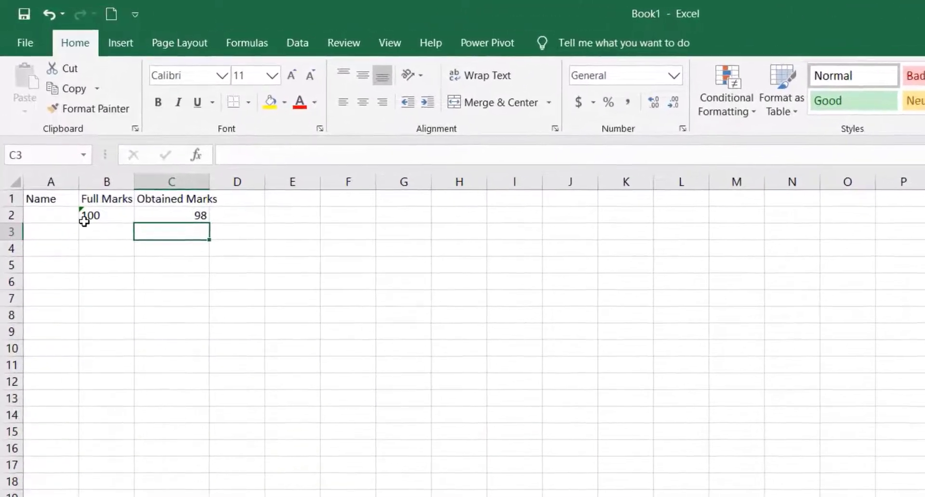
{"action": "left_click", "coordinate": [47, 206]}
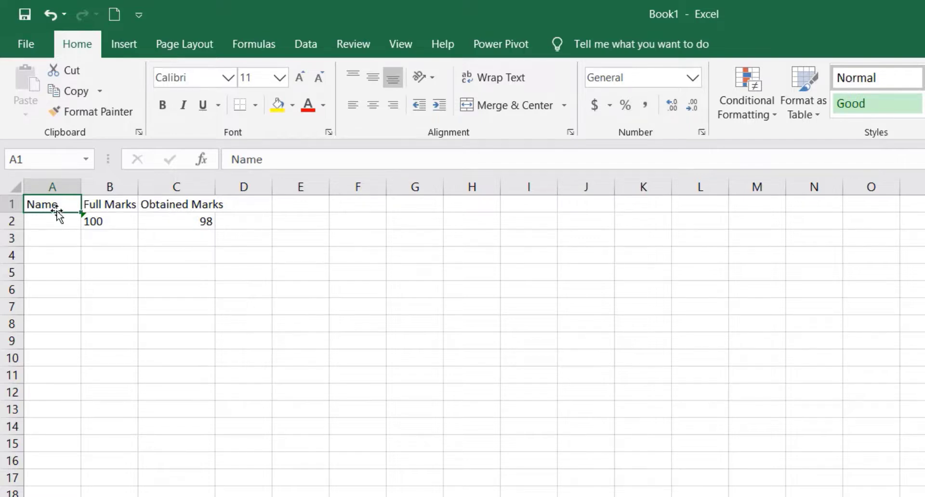
{"action": "left_click", "coordinate": [95, 203]}
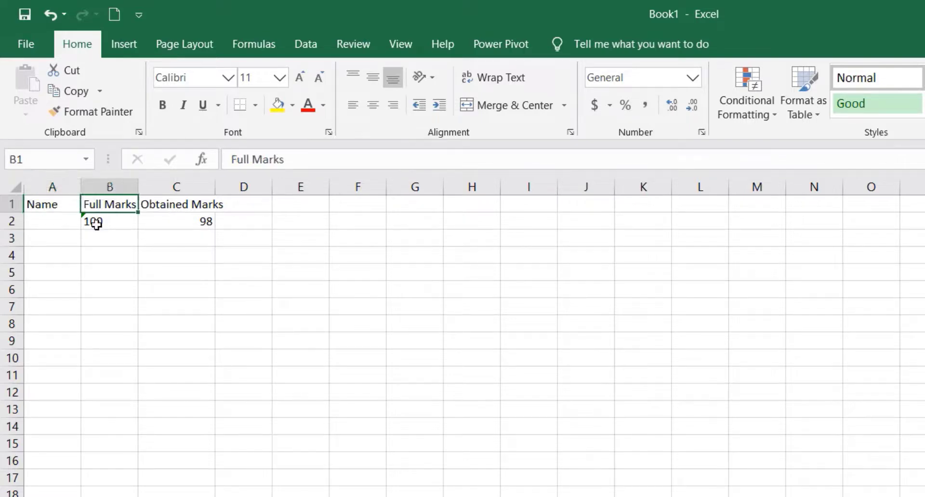
{"action": "left_click", "coordinate": [96, 223]}
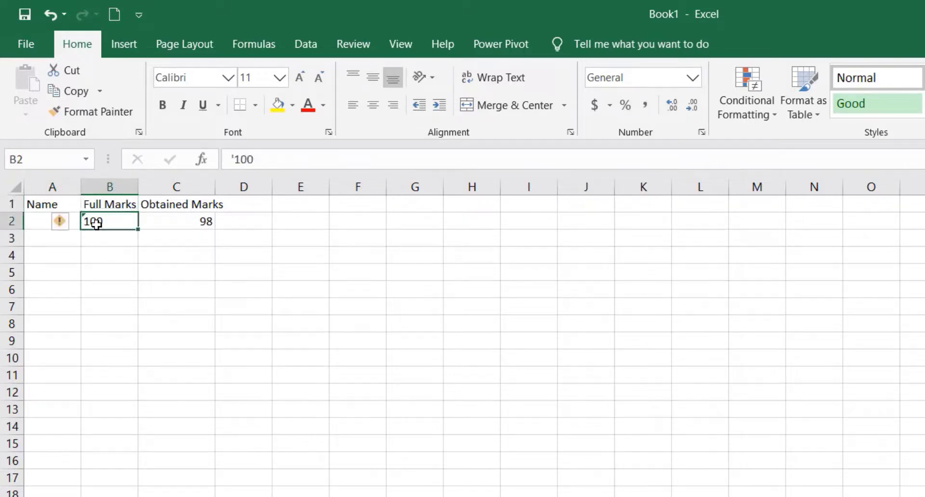
Select the range A1:E1, reselect it from A1 by extending to F1, and shrink the selection back by one column.
{"action": "left_click", "coordinate": [52, 205]}
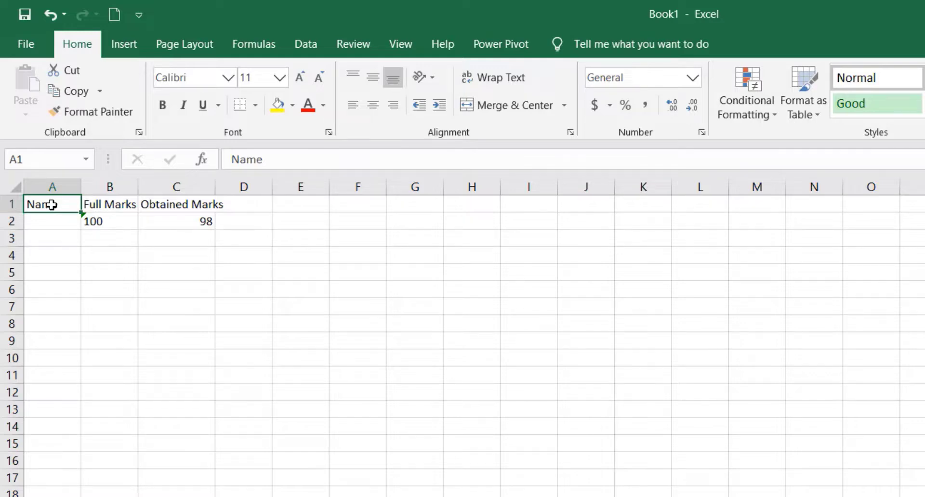
{"action": "left_click_drag", "start_coordinate": [52, 205], "coordinate": [306, 208]}
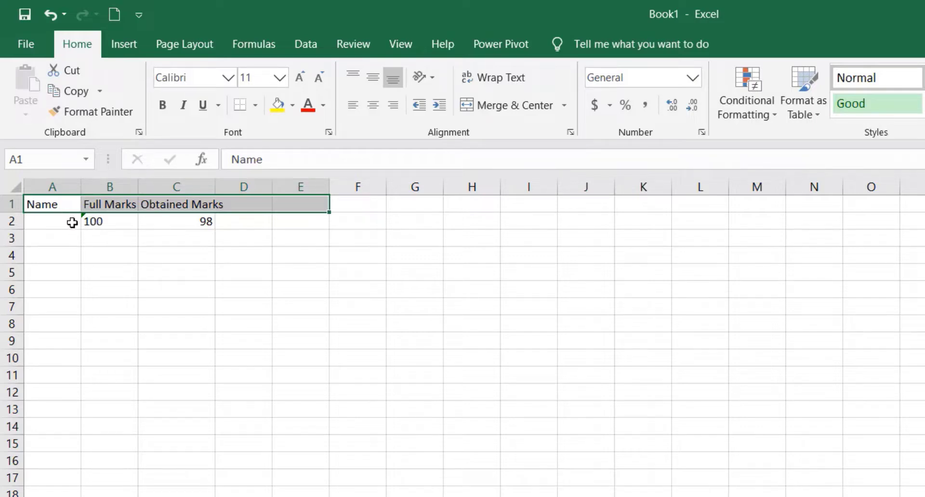
{"action": "left_click", "coordinate": [55, 205]}
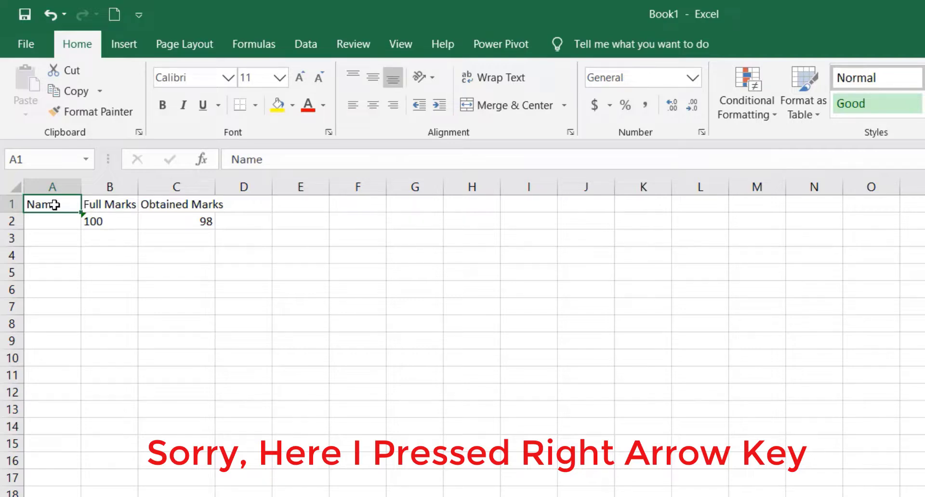
{"action": "key", "text": "shift+Right"}
{"action": "key", "text": "shift+Right"}
{"action": "key", "text": "shift+Right"}
{"action": "key", "text": "shift+Right"}
{"action": "key", "text": "shift+Right"}
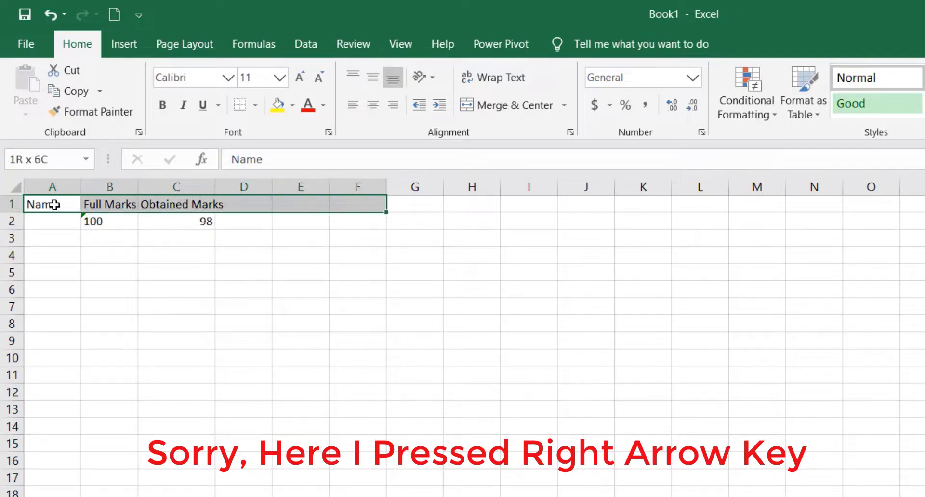
{"action": "key", "text": "shift+Left"}
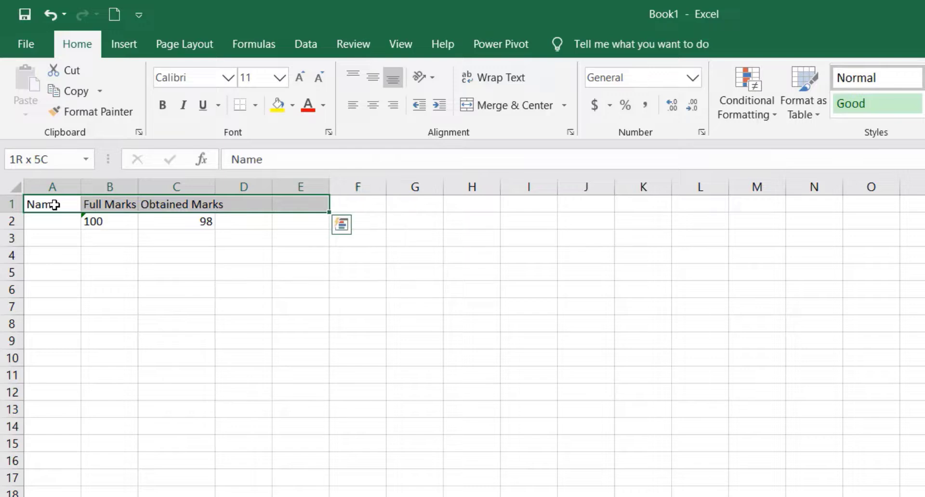
Reshape the selection anchored at A1 to A1:C4 and enlarge it to A1:F5.
{"action": "key", "text": "shift+Down"}
{"action": "key", "text": "shift+Left"}
{"action": "key", "text": "shift+Down"}
{"action": "key", "text": "shift+Left"}
{"action": "key", "text": "shift+Down"}
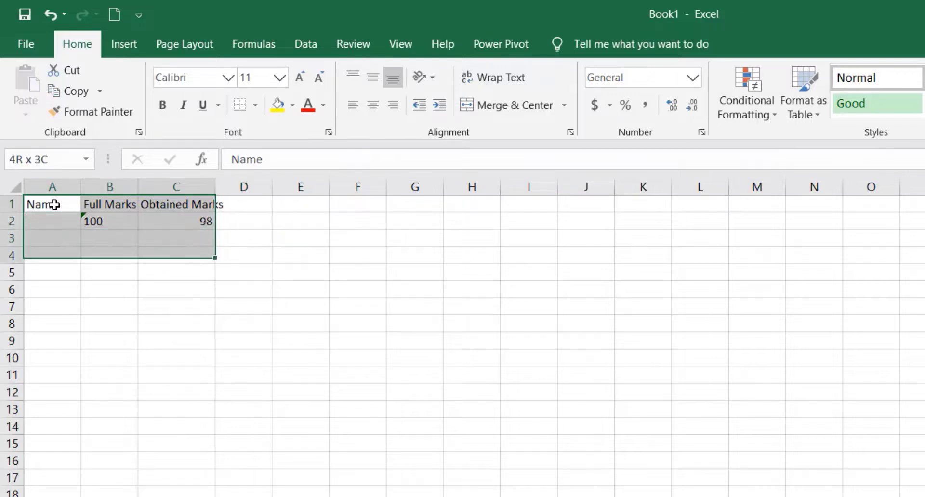
{"action": "key", "text": "shift+Down"}
{"action": "key", "text": "shift+Right"}
{"action": "key", "text": "shift+Right"}
{"action": "key", "text": "shift+Right"}
{"action": "key", "text": "shift+Up"}
{"action": "key", "text": "shift+Down"}
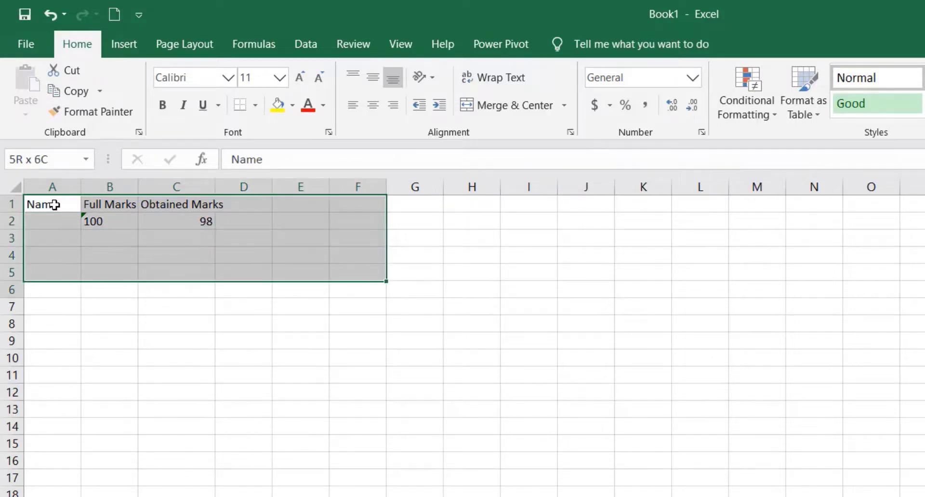
Extend the selection downward and narrow it to cover the range A1:C7.
{"action": "key", "text": "shift+Down"}
{"action": "key", "text": "shift+Down"}
{"action": "key", "text": "shift+Down"}
{"action": "key", "text": "shift+Left"}
{"action": "key", "text": "shift+Left"}
{"action": "key", "text": "shift+Left"}
{"action": "key", "text": "shift+Up"}
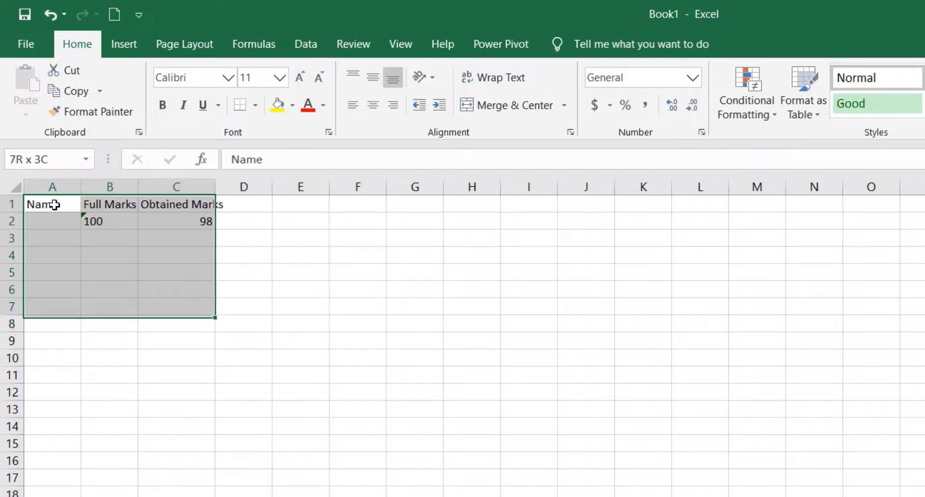
{"action": "key", "text": "shift+Right"}
{"action": "key", "text": "shift+Up"}
{"action": "key", "text": "shift+Left"}
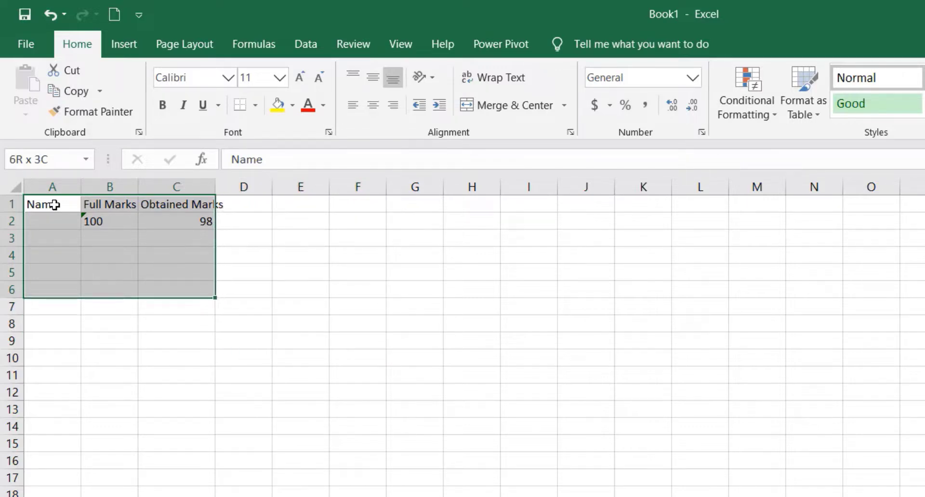
{"action": "key", "text": "shift+Down"}
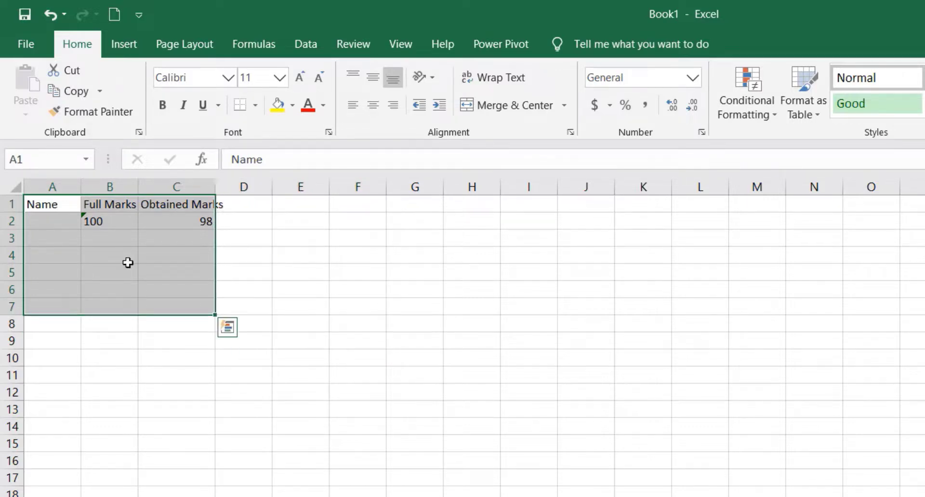
Deselect the range, and select the entire column B followed by the entire row 4.
{"action": "left_click", "coordinate": [244, 265]}
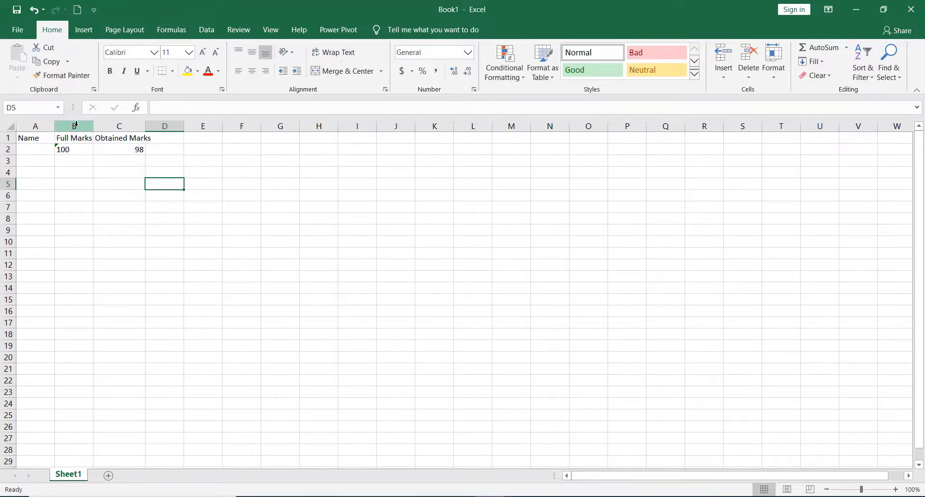
{"action": "left_click", "coordinate": [75, 126]}
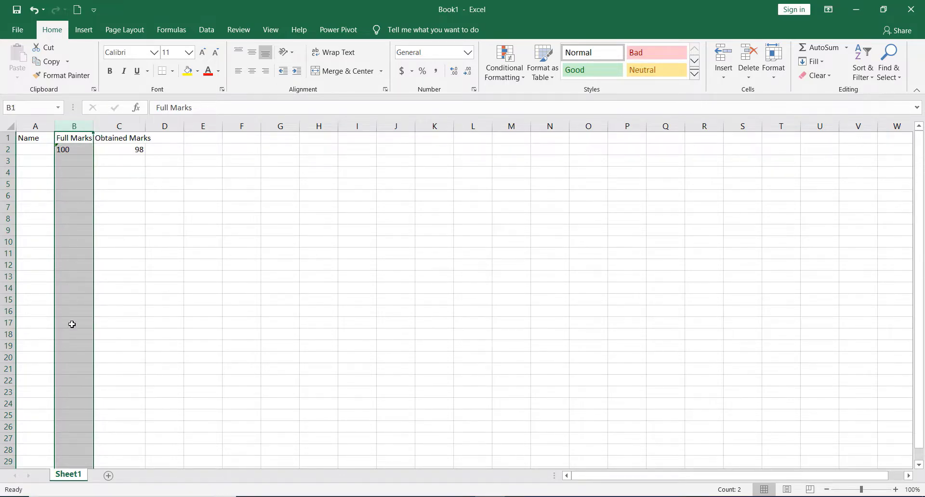
{"action": "left_click", "coordinate": [7, 172]}
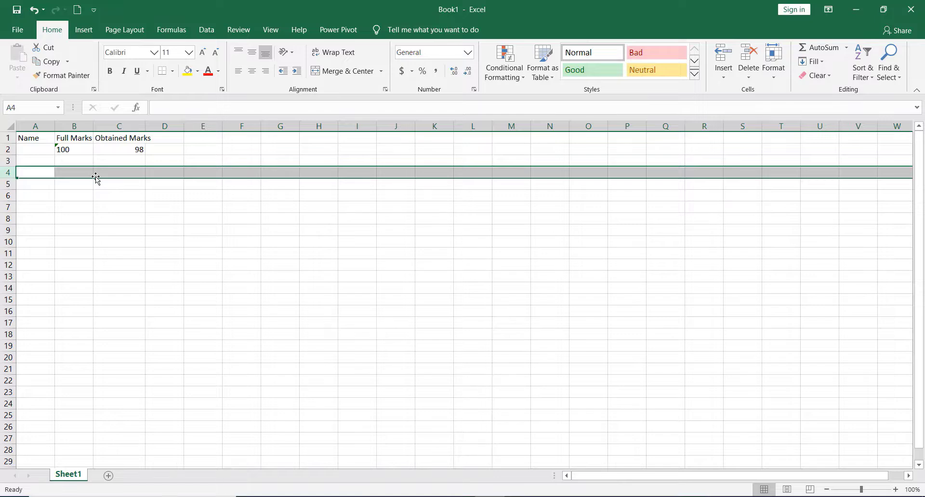
Select columns A through G together, and replace that with a selection of columns A through D.
{"action": "left_click", "coordinate": [37, 124]}
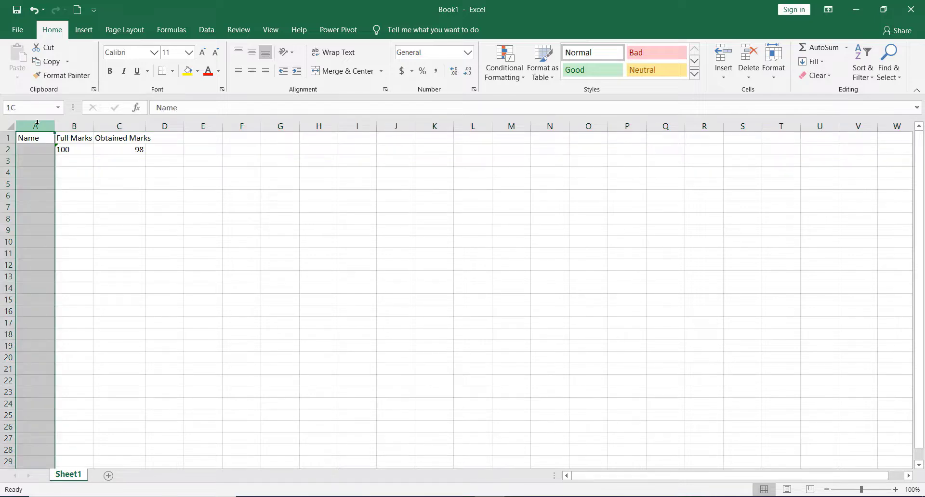
{"action": "left_click_drag", "start_coordinate": [37, 125], "coordinate": [286, 124]}
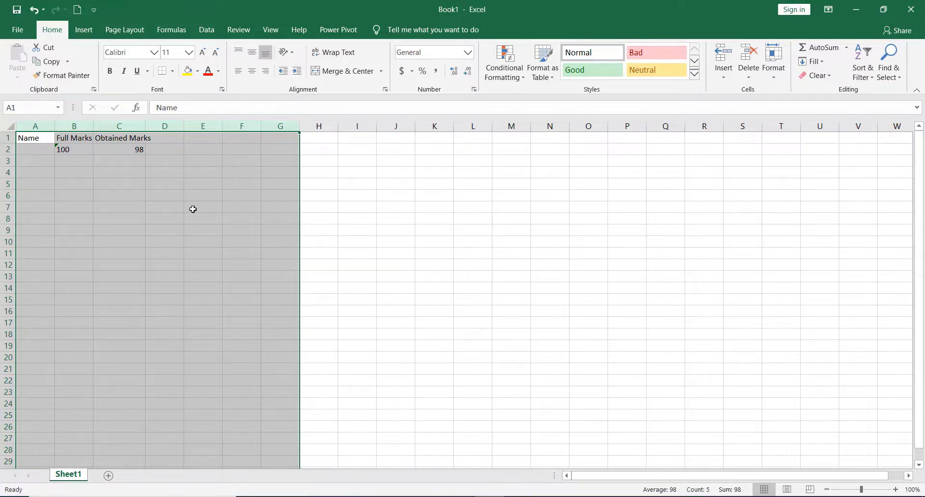
{"action": "left_click", "coordinate": [35, 125]}
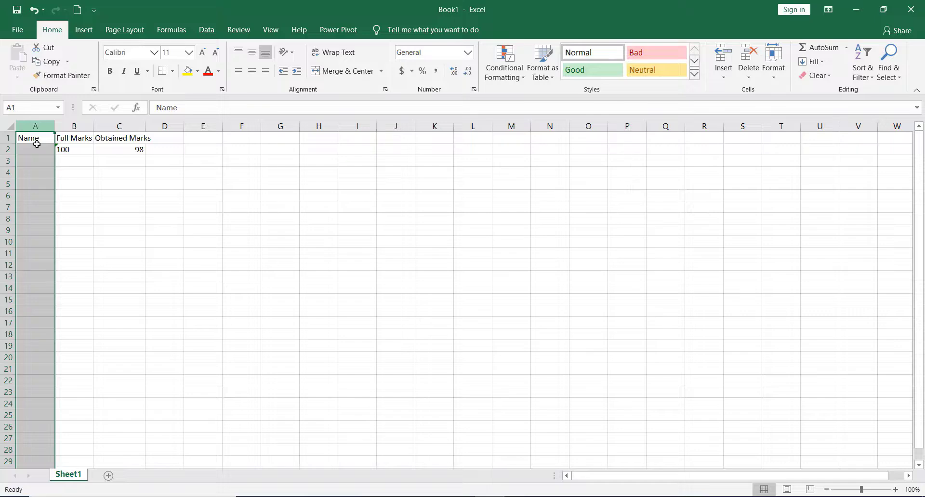
{"action": "key", "text": "shift"}
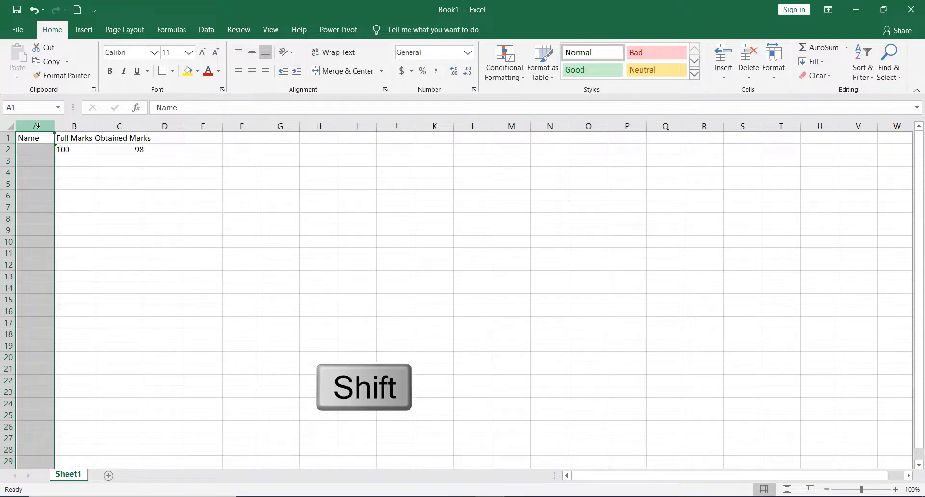
{"action": "left_click", "coordinate": [159, 123], "text": "shift"}
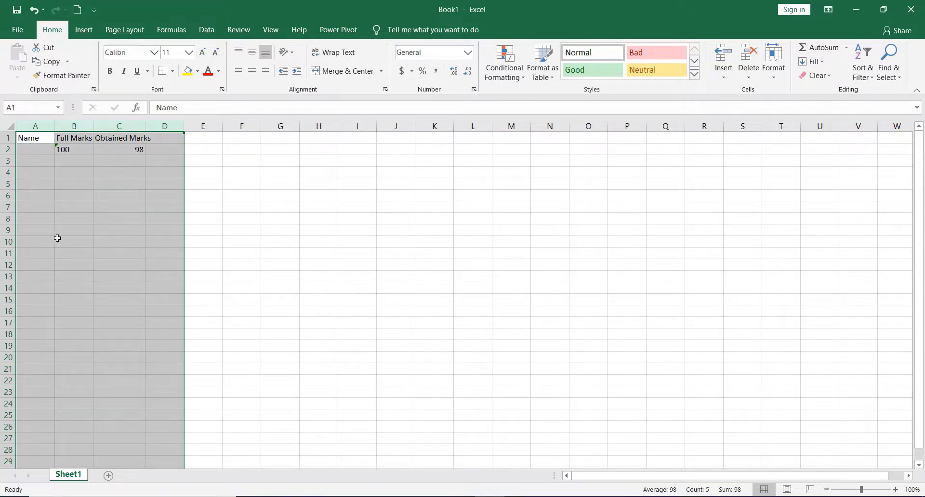
Select column A and extend the selection column by column through column O.
{"action": "left_click", "coordinate": [46, 127]}
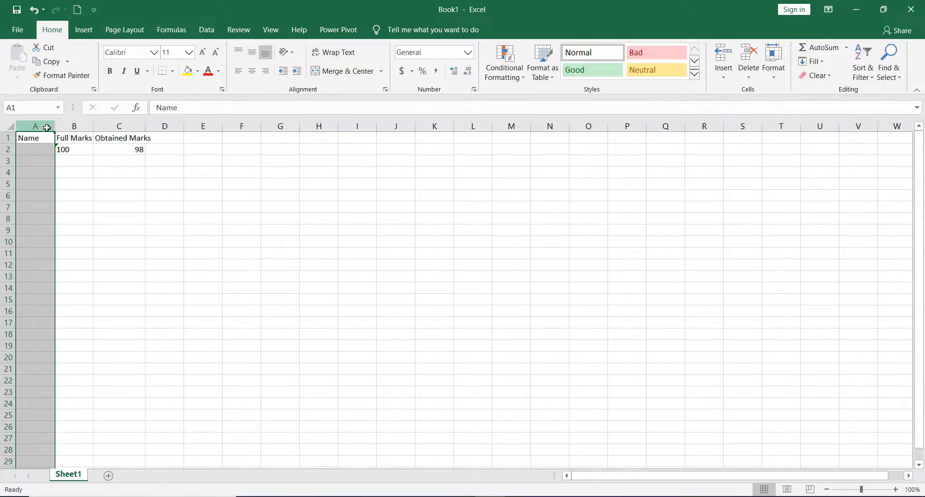
{"action": "key", "text": "shift+Right"}
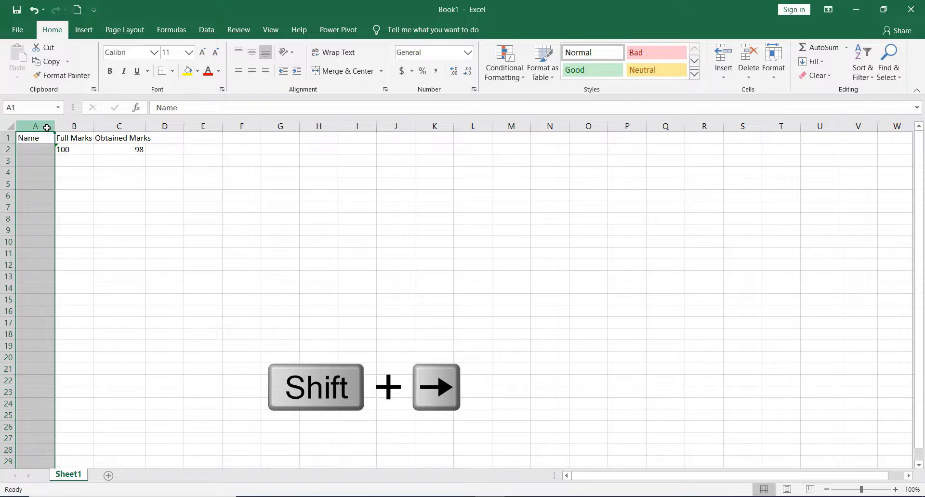
{"action": "key", "text": "shift+Right"}
{"action": "key", "text": "shift+Right"}
{"action": "key", "text": "shift+Right"}
{"action": "key", "text": "shift+Right"}
{"action": "key", "text": "shift+Right"}
{"action": "key", "text": "shift+Right"}
{"action": "key", "text": "shift+Right"}
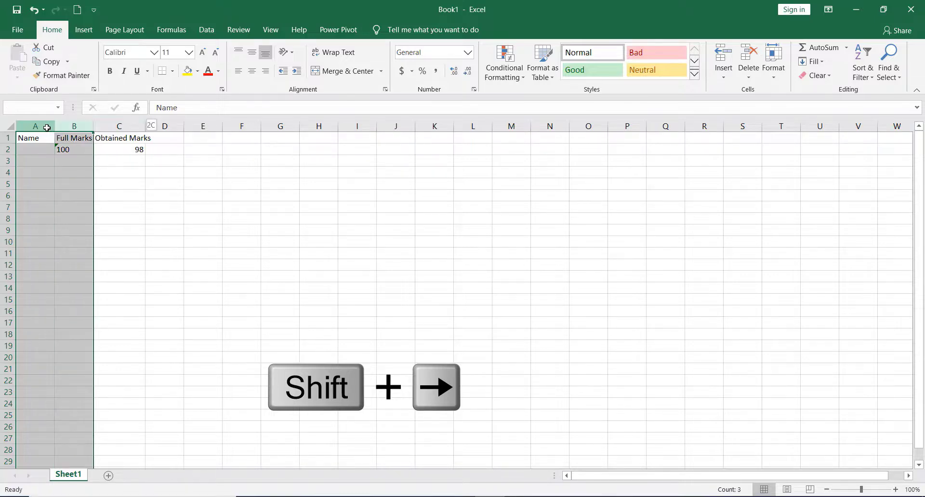
{"action": "key", "text": "shift+Right"}
{"action": "key", "text": "shift+Right"}
{"action": "key", "text": "shift+Right"}
{"action": "key", "text": "shift+Right"}
{"action": "key", "text": "shift+Right"}
{"action": "key", "text": "shift+Right"}
{"action": "key", "text": "shift+Right"}
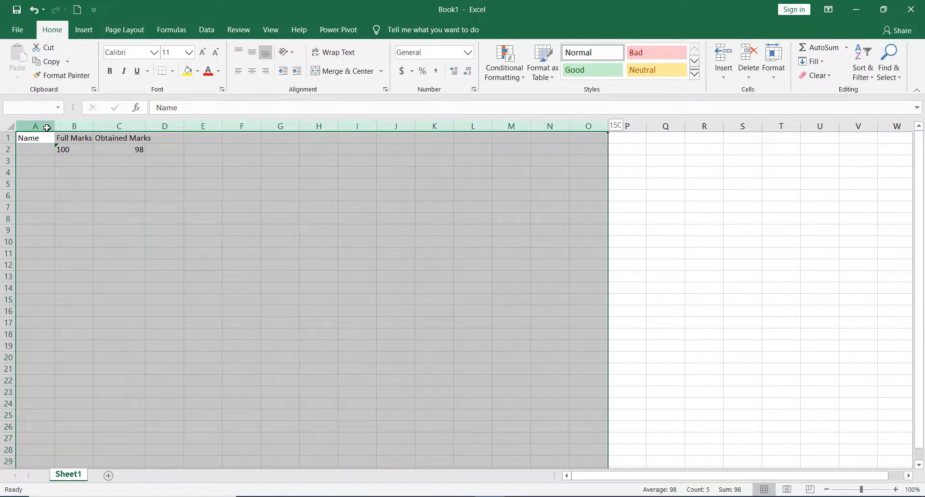
Shrink the column selection so it covers only columns A through C.
{"action": "key", "text": "shift+Left"}
{"action": "key", "text": "shift+Left"}
{"action": "key", "text": "shift+Left"}
{"action": "key", "text": "shift+Left"}
{"action": "key", "text": "shift+Left"}
{"action": "key", "text": "shift+Left"}
{"action": "key", "text": "shift+Left"}
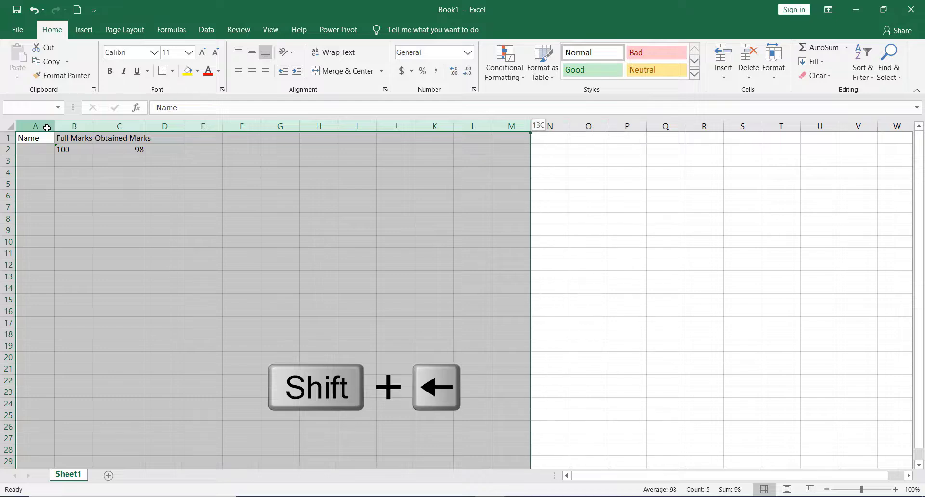
{"action": "key", "text": "shift+Left"}
{"action": "key", "text": "shift+Left"}
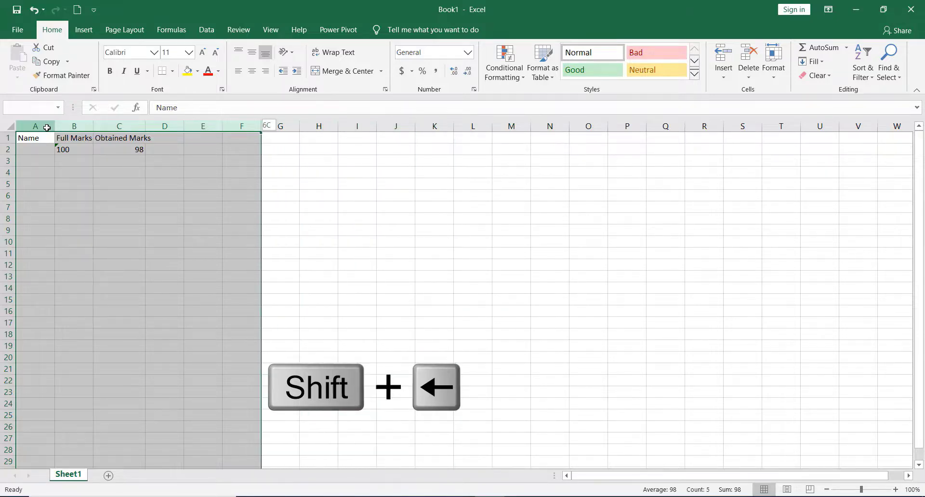
{"action": "key", "text": "shift+Left"}
{"action": "key", "text": "shift+Left"}
{"action": "key", "text": "shift+Left"}
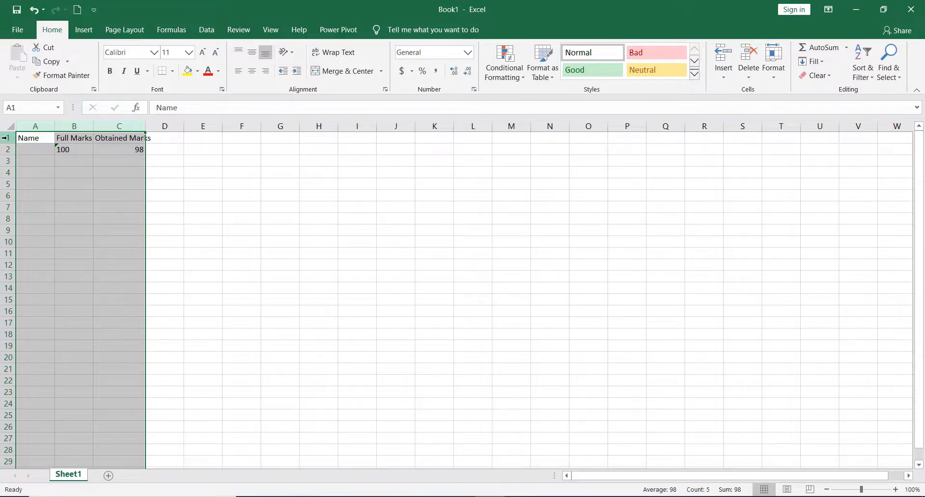
Select rows 1 through 13 together, and replace that with a selection of rows 1 through 11.
{"action": "left_click_drag", "start_coordinate": [5, 139], "coordinate": [1, 278]}
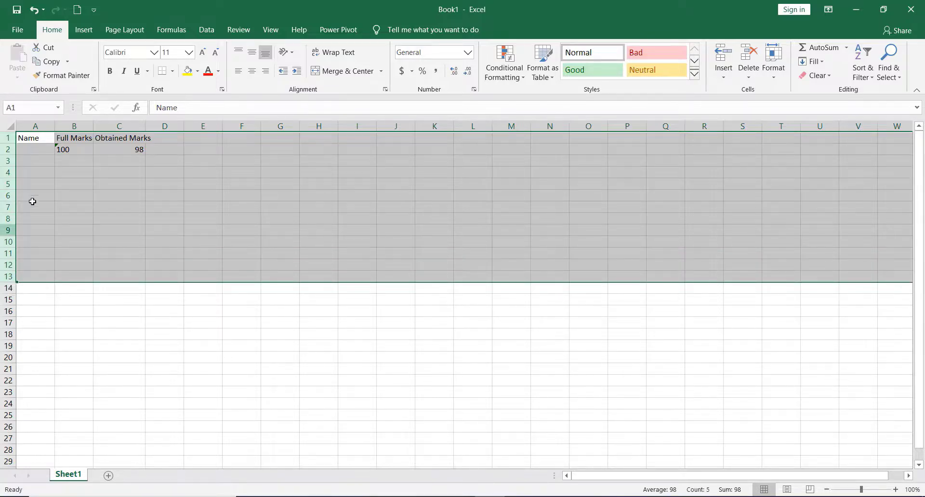
{"action": "left_click", "coordinate": [4, 139], "text": "shift"}
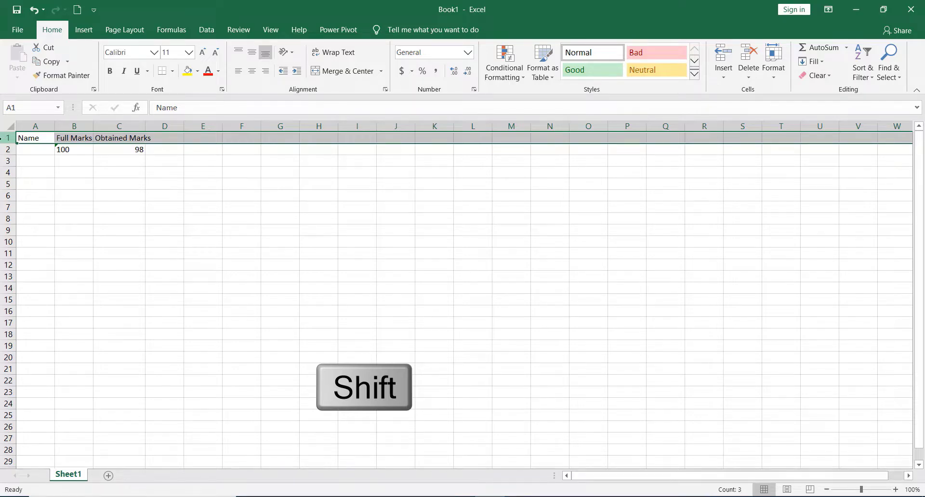
{"action": "left_click", "coordinate": [6, 254], "text": "shift"}
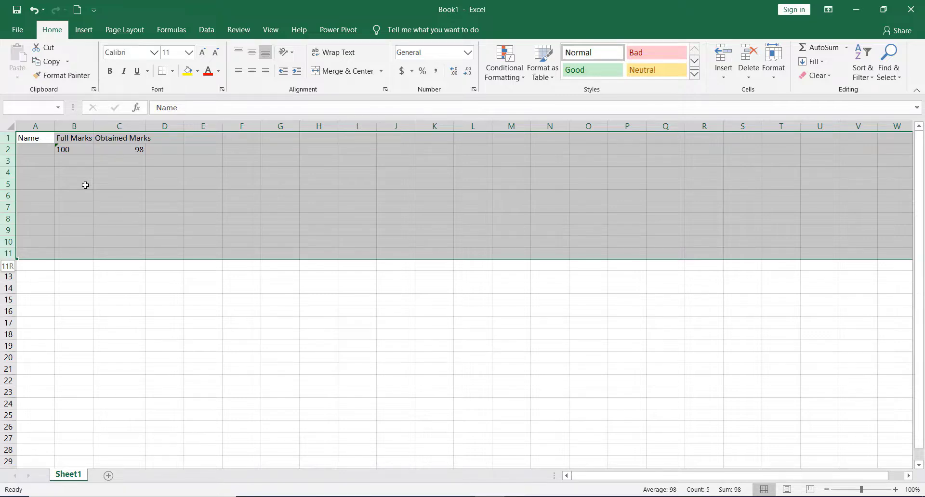
Select row 1 and extend the selection row by row through row 23.
{"action": "left_click", "coordinate": [6, 138]}
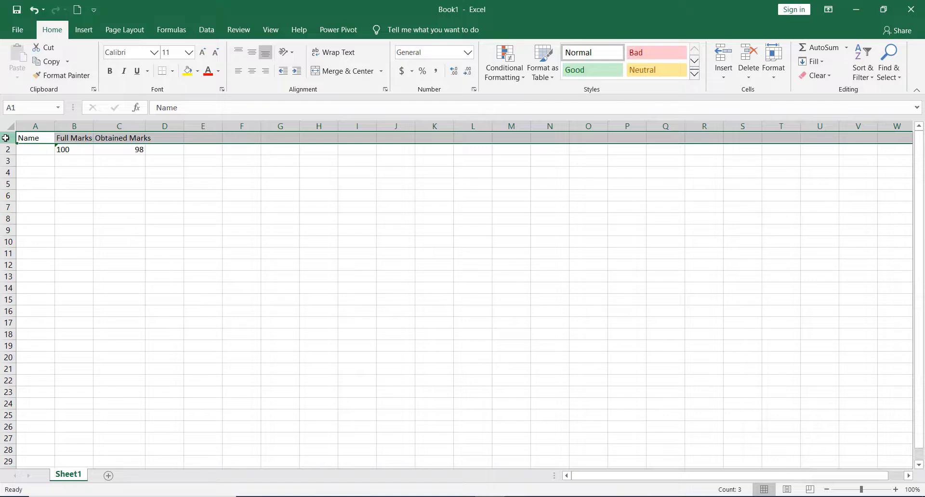
{"action": "key", "text": "shift+Down"}
{"action": "key", "text": "shift+Down"}
{"action": "key", "text": "shift+Down"}
{"action": "key", "text": "shift+Down"}
{"action": "key", "text": "shift+Down"}
{"action": "key", "text": "shift+Down"}
{"action": "key", "text": "shift+Down"}
{"action": "key", "text": "shift+Down"}
{"action": "key", "text": "shift+Down"}
{"action": "key", "text": "shift+Down"}
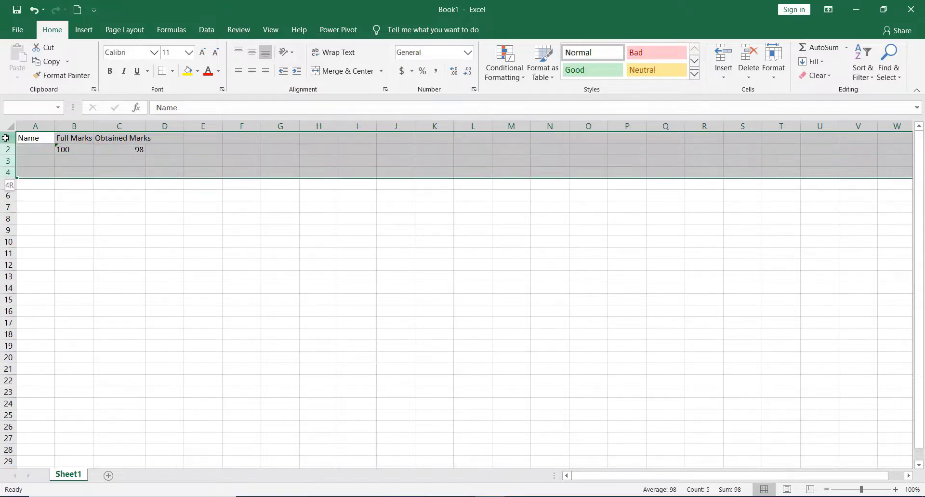
{"action": "key", "text": "shift+Down"}
{"action": "key", "text": "shift+Down"}
{"action": "key", "text": "shift+Down"}
{"action": "key", "text": "shift+Down"}
{"action": "key", "text": "shift+Down"}
{"action": "key", "text": "shift+Down"}
{"action": "key", "text": "shift+Down"}
{"action": "key", "text": "shift+Down"}
{"action": "key", "text": "shift+Down"}
{"action": "key", "text": "shift+Down"}
{"action": "key", "text": "shift+Down"}
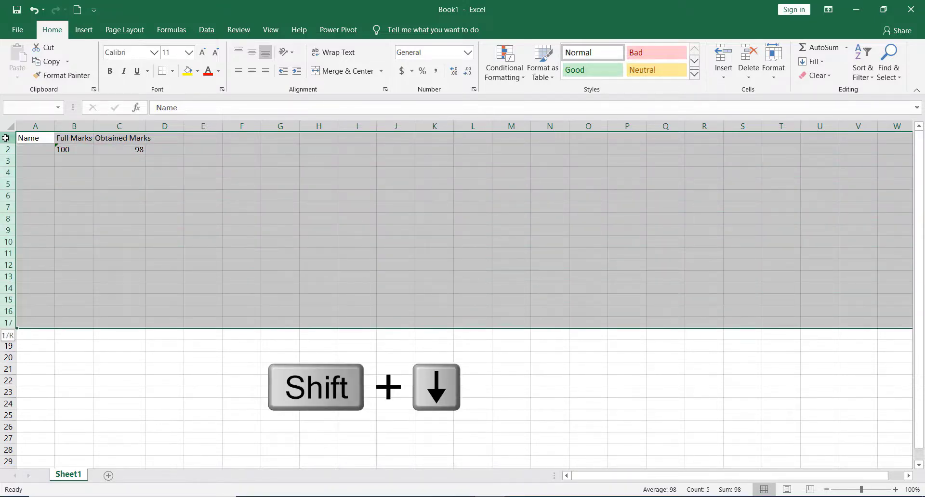
{"action": "key", "text": "shift+Down"}
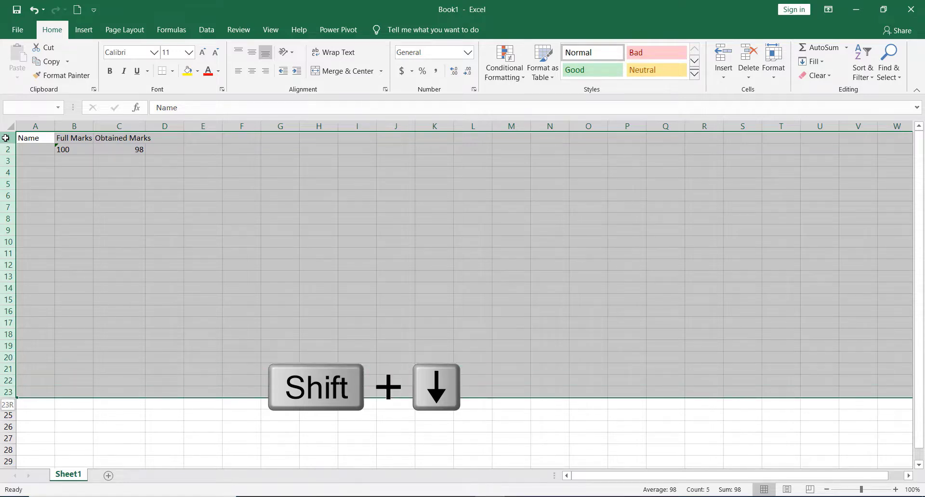
Shrink the row selection so it covers only rows 1 and 2.
{"action": "key", "text": "shift+Up"}
{"action": "key", "text": "shift+Up"}
{"action": "key", "text": "shift+Up"}
{"action": "key", "text": "shift+Up"}
{"action": "key", "text": "shift+Up"}
{"action": "key", "text": "shift+Up"}
{"action": "key", "text": "shift+Up"}
{"action": "key", "text": "shift+Up"}
{"action": "key", "text": "shift+Up"}
{"action": "key", "text": "shift+Up"}
{"action": "key", "text": "shift+Up"}
{"action": "key", "text": "shift+Up"}
{"action": "key", "text": "shift+Up"}
{"action": "key", "text": "shift+Up"}
{"action": "key", "text": "shift+Up"}
{"action": "key", "text": "shift+Up"}
{"action": "key", "text": "shift+Up"}
{"action": "key", "text": "shift+Up"}
{"action": "key", "text": "shift+Up"}
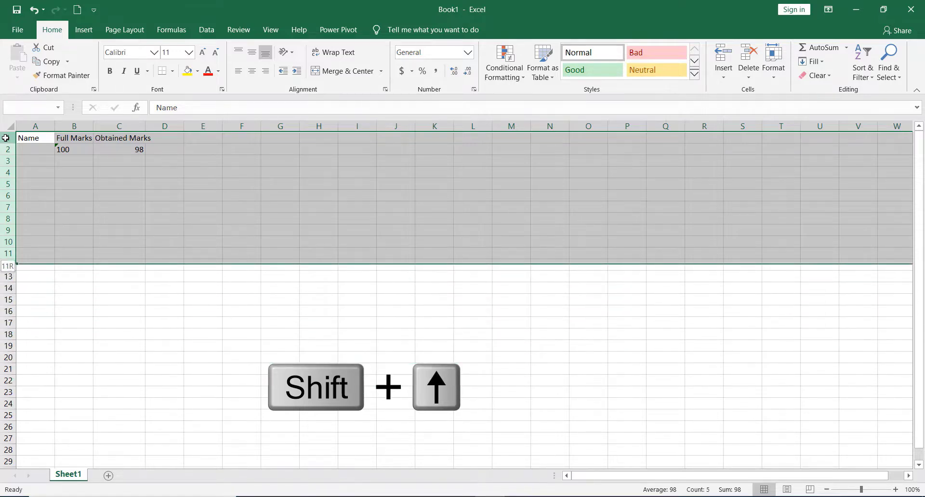
{"action": "key", "text": "shift+Up"}
{"action": "key", "text": "shift+Up"}
{"action": "key", "text": "shift+Up"}
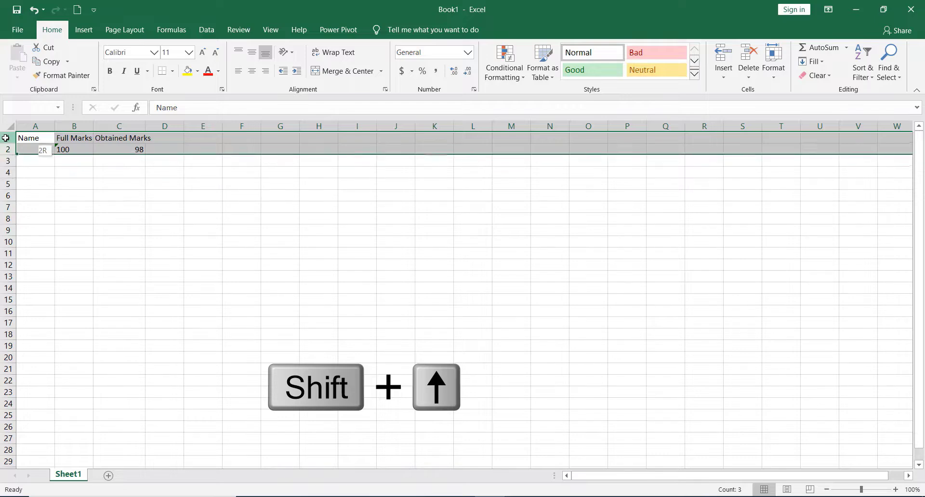
{"action": "key", "text": "shift+Down"}
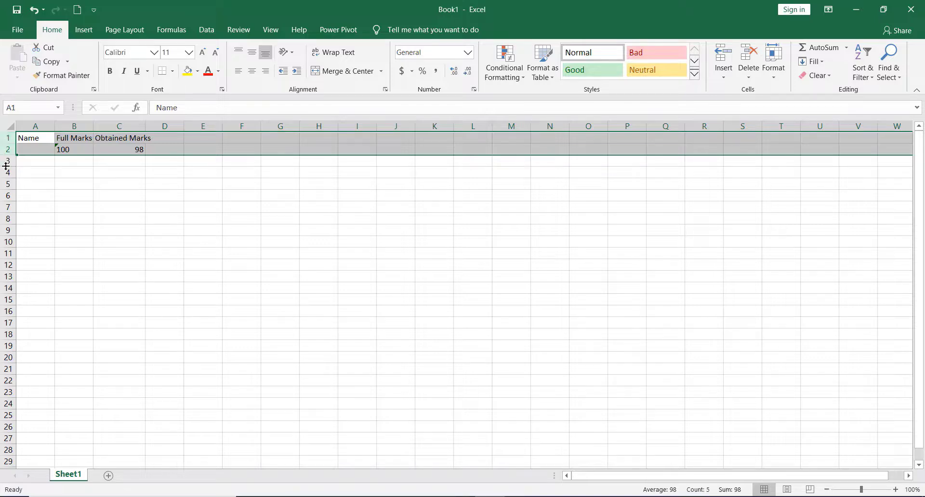
Select the non-adjacent rows 1, 3, 6 and 10 together.
{"action": "left_click", "coordinate": [4, 139]}
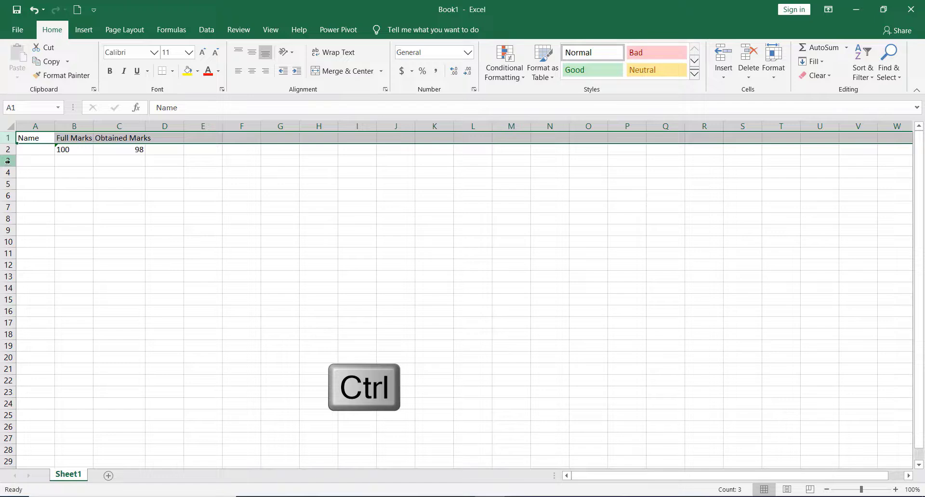
{"action": "left_click", "coordinate": [7, 161], "text": "ctrl"}
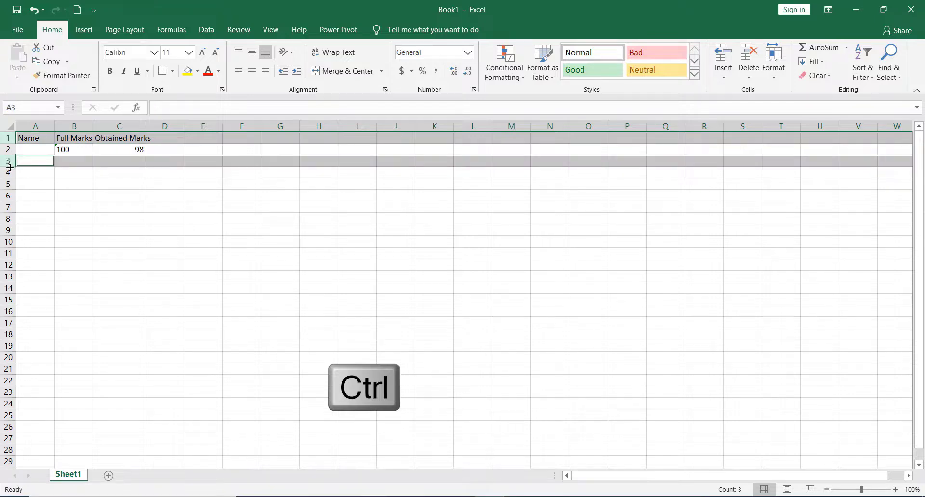
{"action": "left_click", "coordinate": [4, 195], "text": "ctrl"}
{"action": "left_click", "coordinate": [4, 241], "text": "ctrl"}
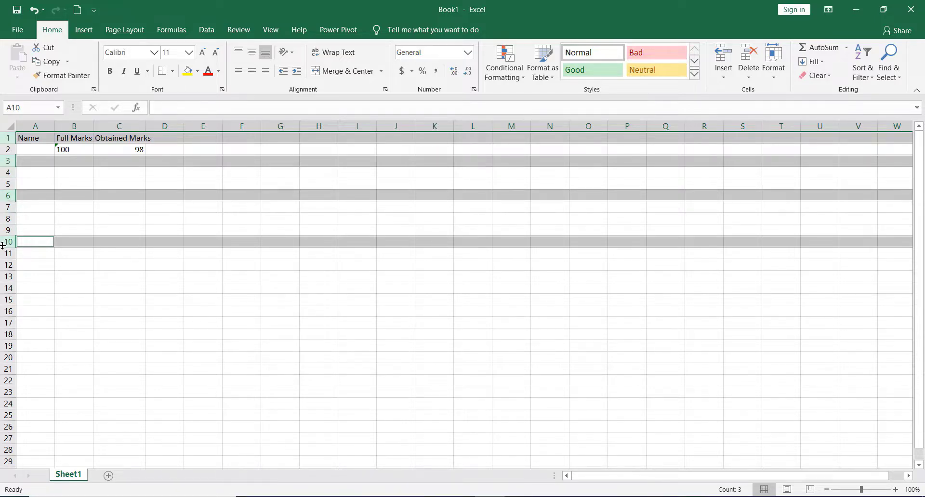
Clear the row selection and select the non-adjacent columns A, C, F and I together.
{"action": "left_click", "coordinate": [39, 174]}
{"action": "left_click", "coordinate": [34, 127]}
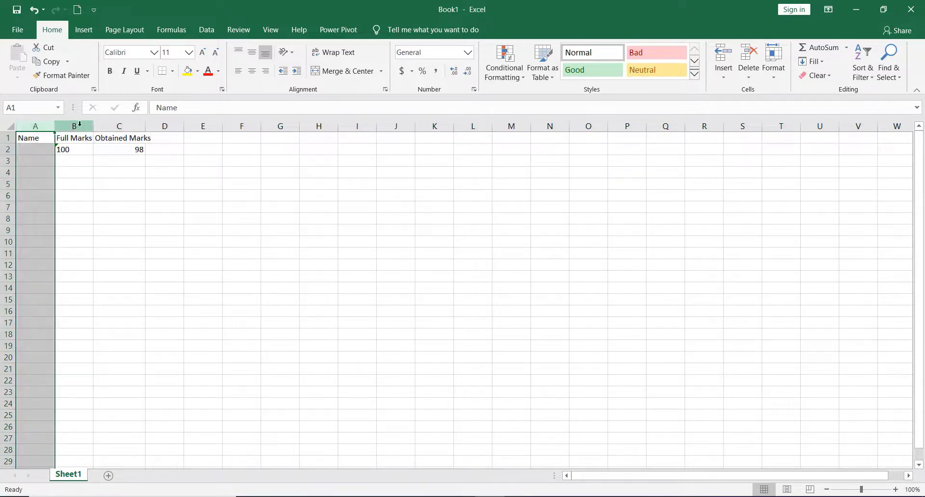
{"action": "left_click", "coordinate": [120, 125], "text": "ctrl"}
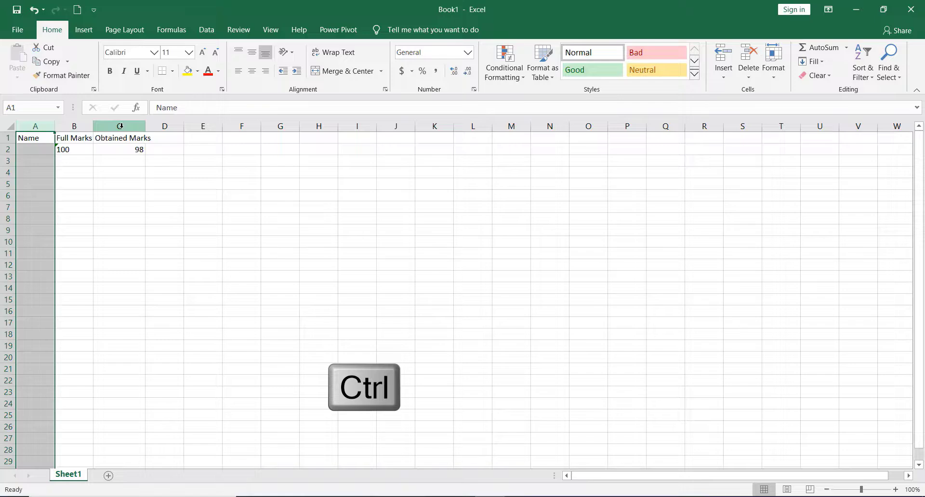
{"action": "left_click", "coordinate": [241, 125], "text": "ctrl"}
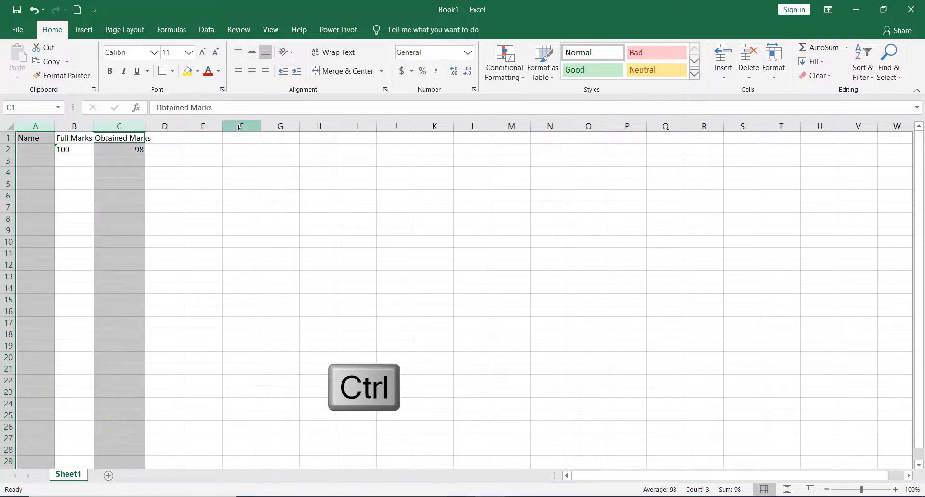
{"action": "left_click", "coordinate": [350, 125], "text": "ctrl"}
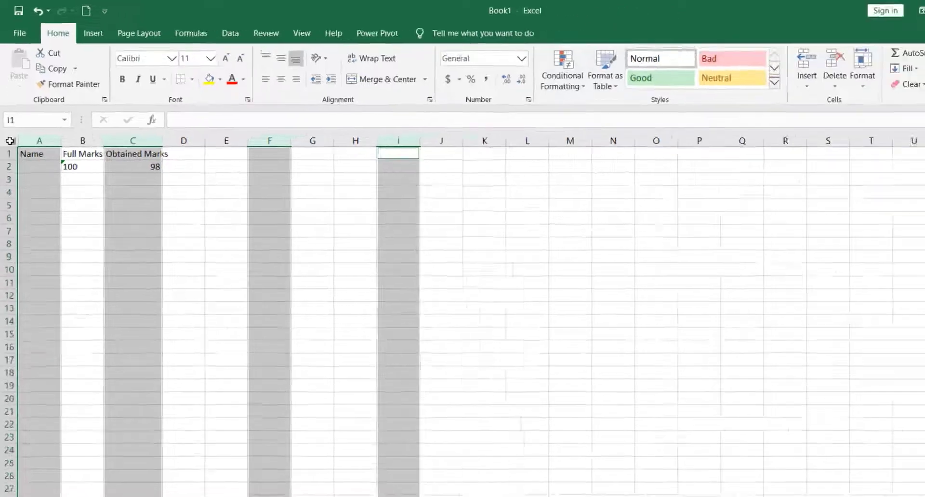
Select the entire worksheet, select it all again starting from cell B4, and clear the selection by selecting cell B3.
{"action": "left_click", "coordinate": [22, 308]}
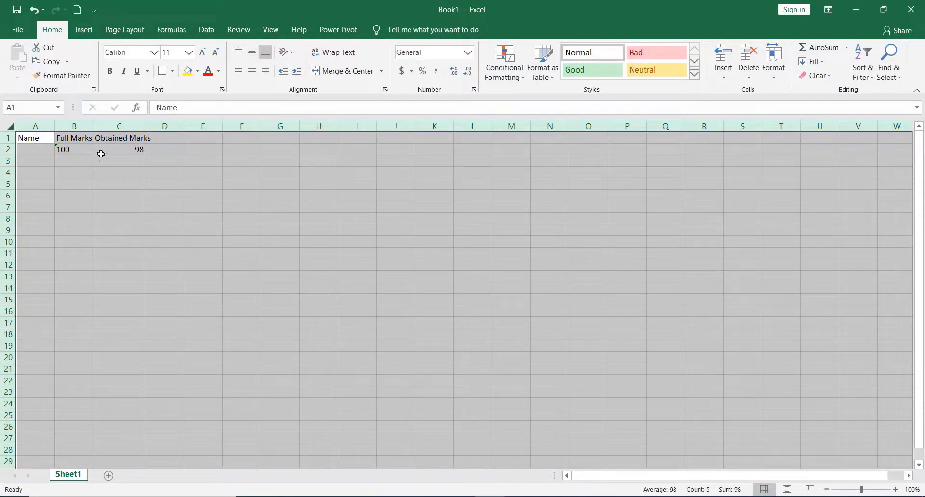
{"action": "left_click", "coordinate": [74, 172]}
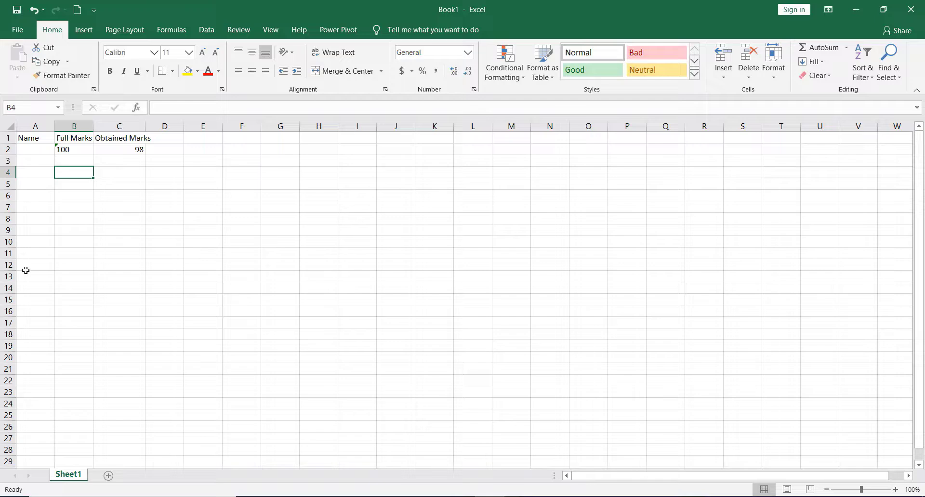
{"action": "key", "text": "ctrl+a"}
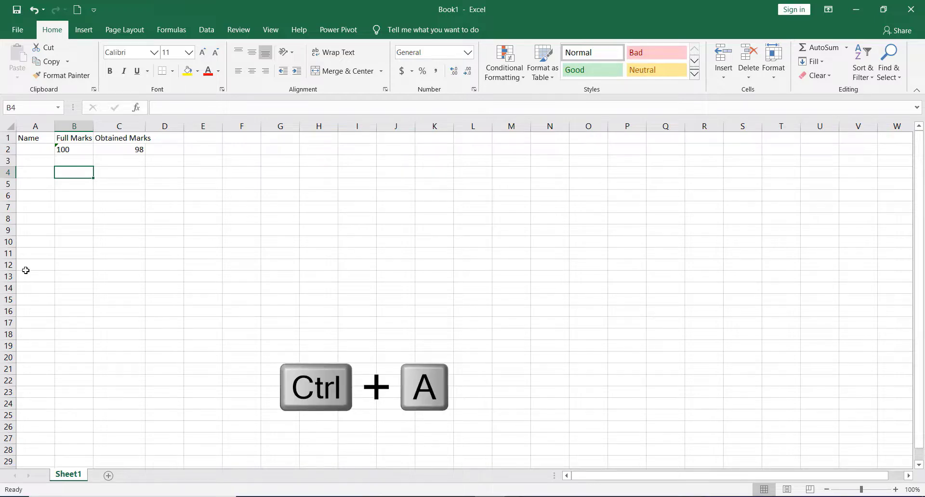
{"action": "key", "text": "ctrl+a"}
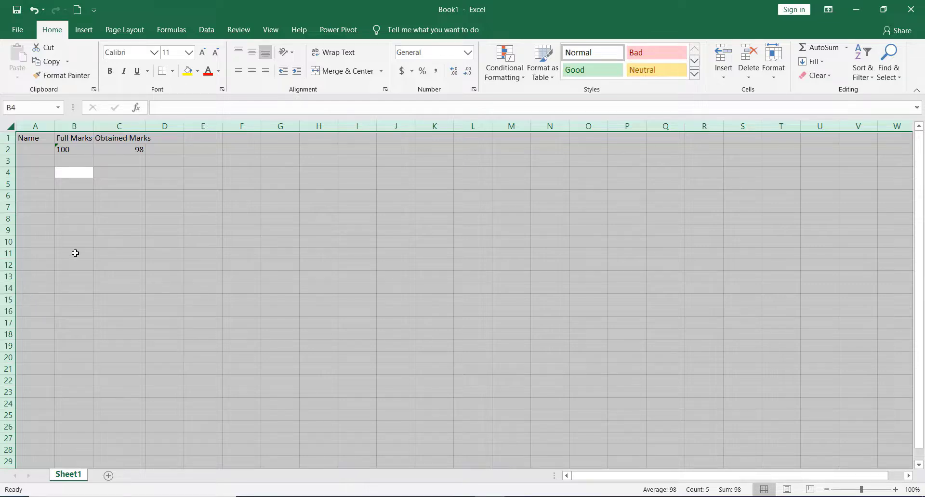
{"action": "left_click", "coordinate": [93, 164]}
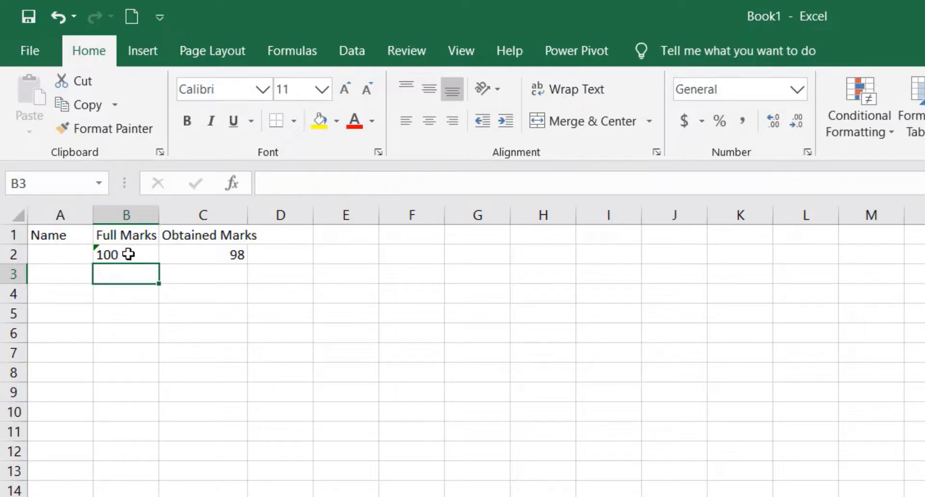
Overwrite the Full Marks value in cell B2 with the number 500.
{"action": "left_click", "coordinate": [129, 254]}
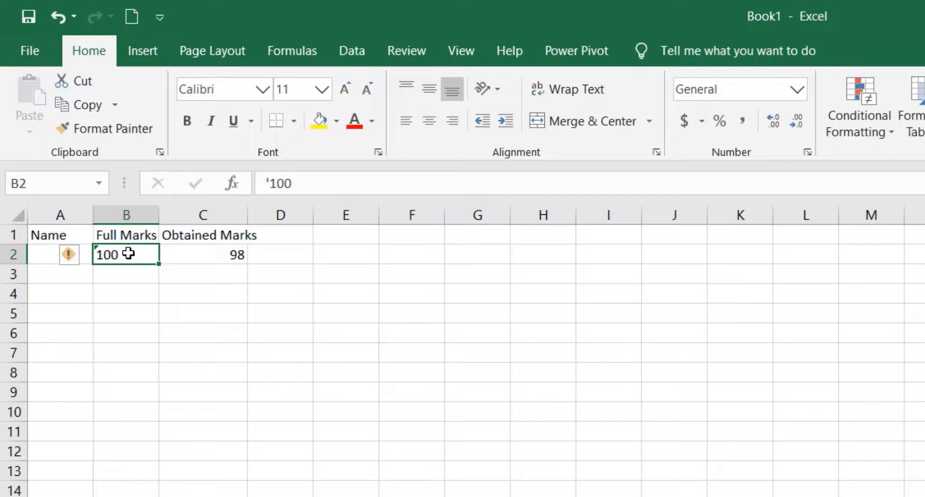
{"action": "type", "text": "500"}
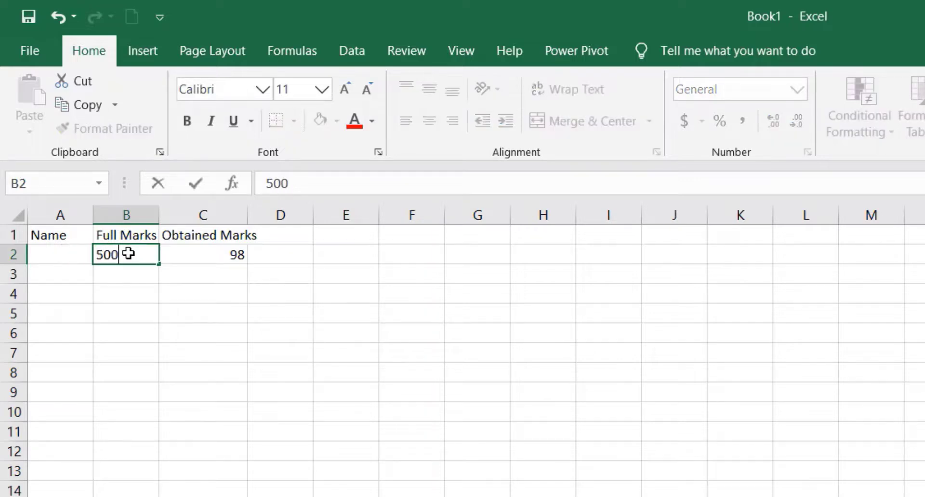
{"action": "key", "text": "Return"}
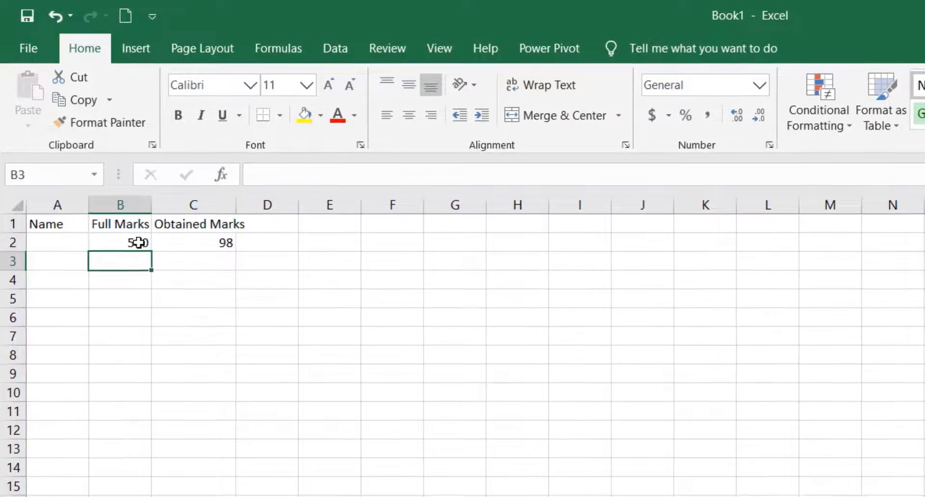
Edit cell B2 in place, erase its contents and enter 100 as the Full Marks value.
{"action": "double_click", "coordinate": [138, 243]}
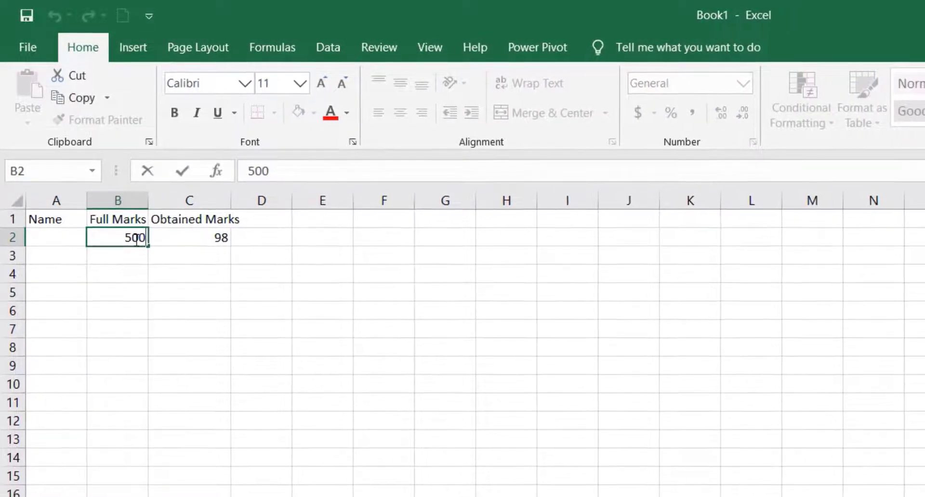
{"action": "key", "text": "BackSpace"}
{"action": "key", "text": "BackSpace"}
{"action": "key", "text": "BackSpace"}
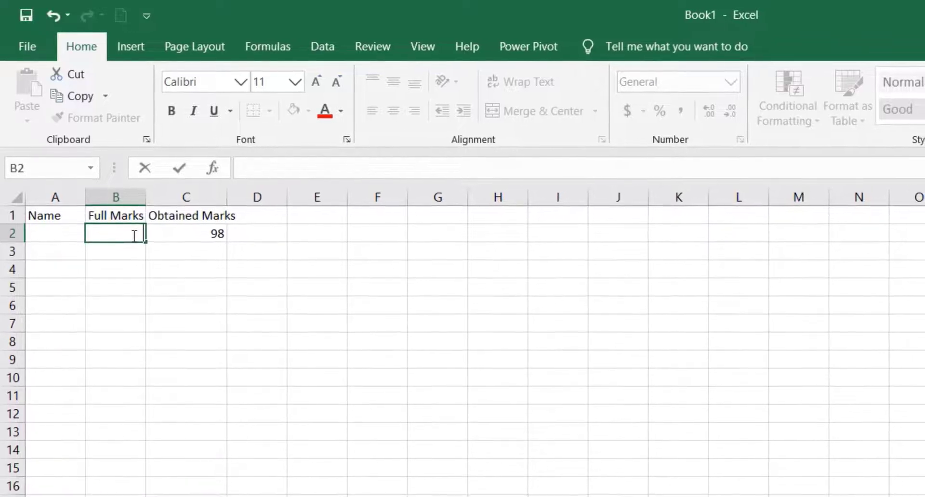
{"action": "type", "text": "100"}
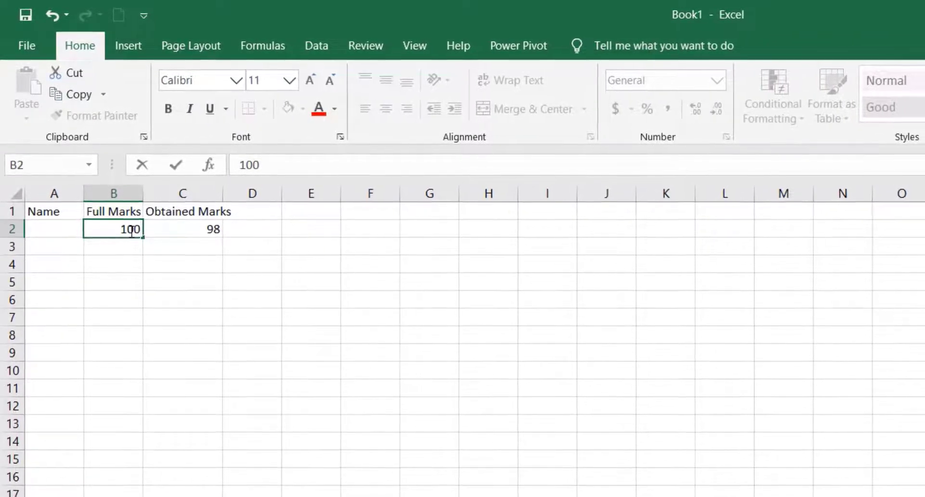
{"action": "key", "text": "Return"}
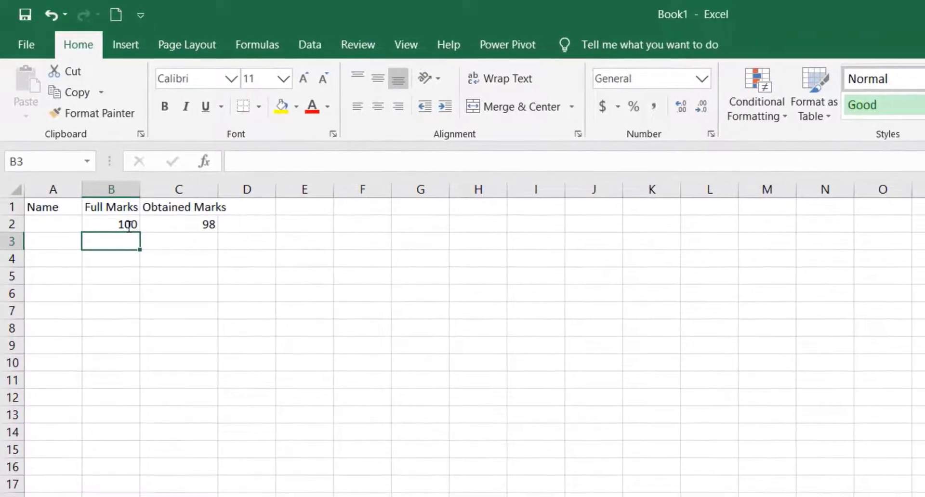